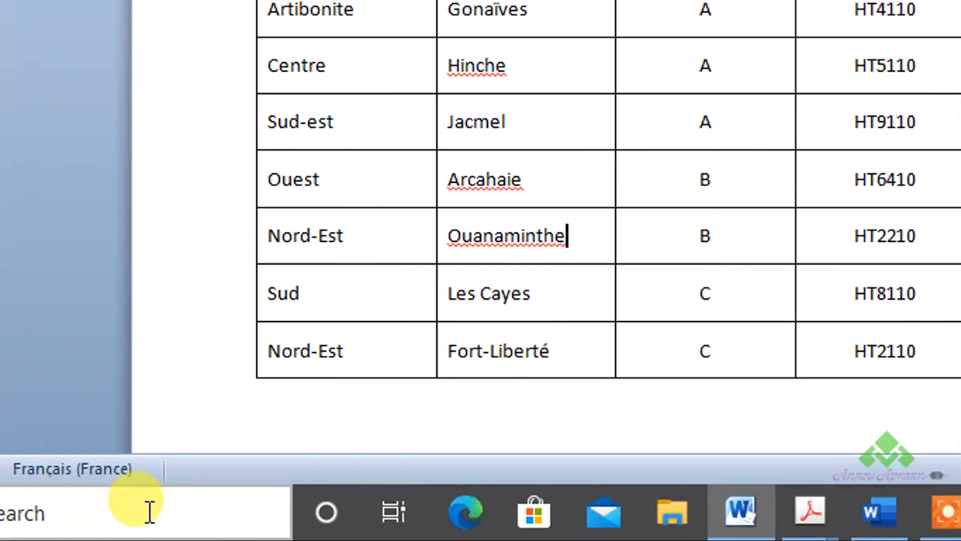
Step: Add a row at the end of the table, label it Total in the Dept column, and move to its Population cell
{"action": "key", "text": "Tab"}
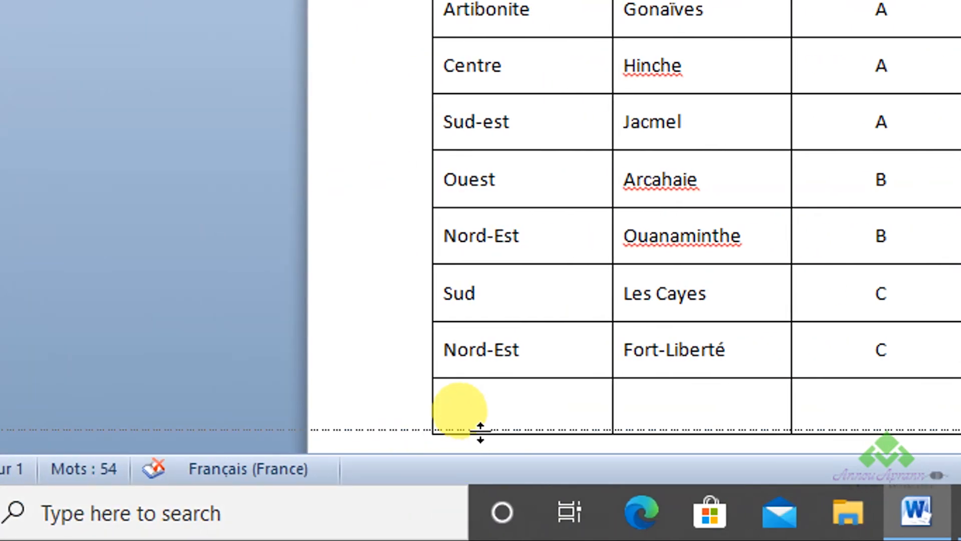
{"action": "type", "text": "Total"}
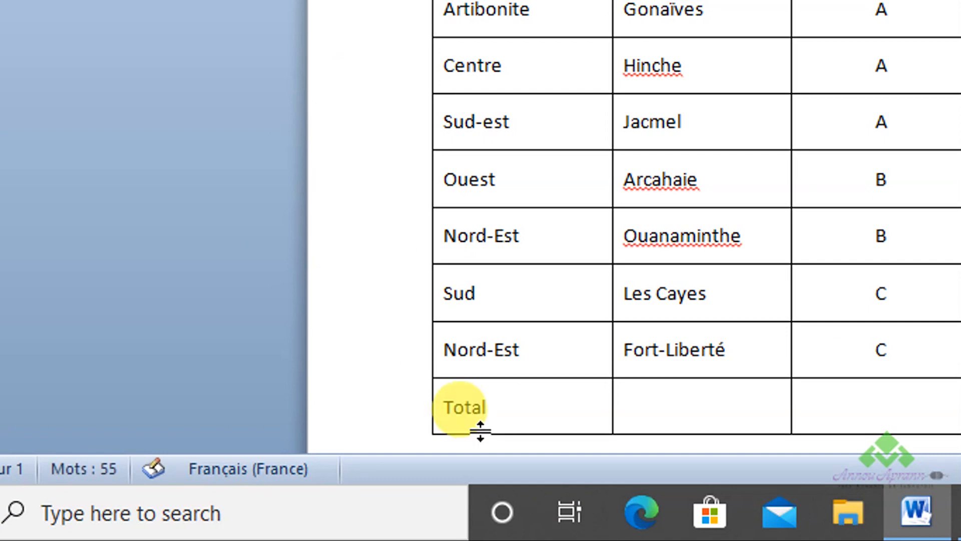
{"action": "key", "text": "Tab"}
{"action": "key", "text": "Tab"}
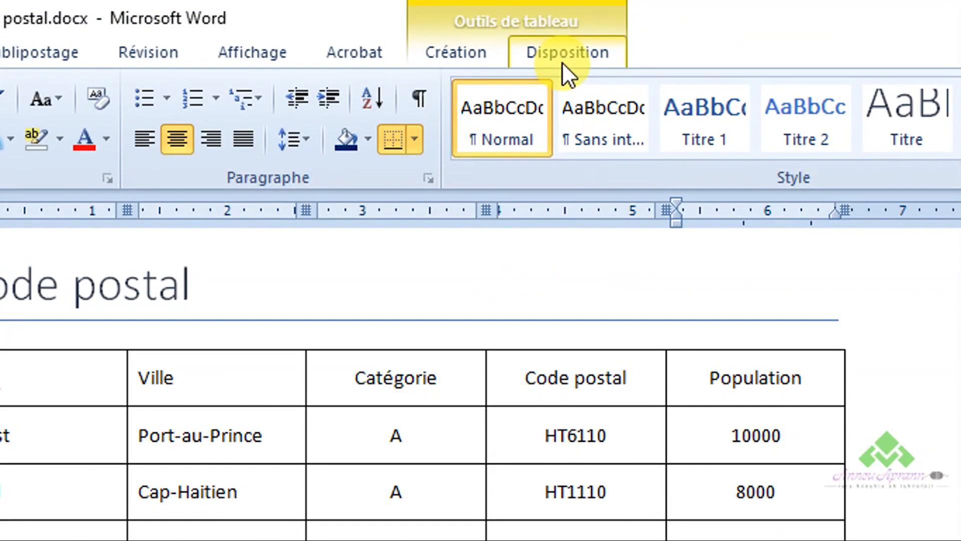
Step: Insert the formula =SUM(ABOVE) in the Population cell of the Total row, then check it against the values above
{"action": "left_click", "coordinate": [561, 63]}
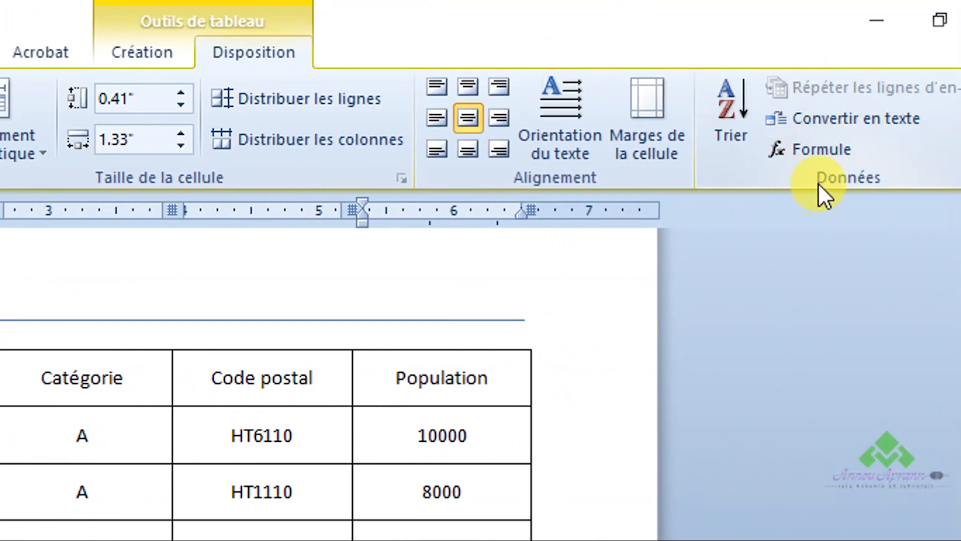
{"action": "left_click", "coordinate": [844, 155]}
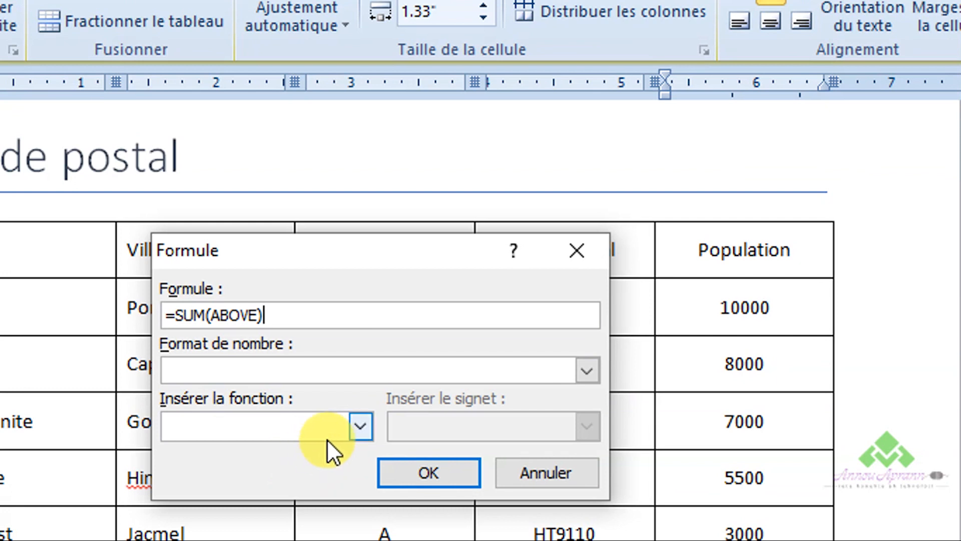
{"action": "left_click", "coordinate": [352, 434]}
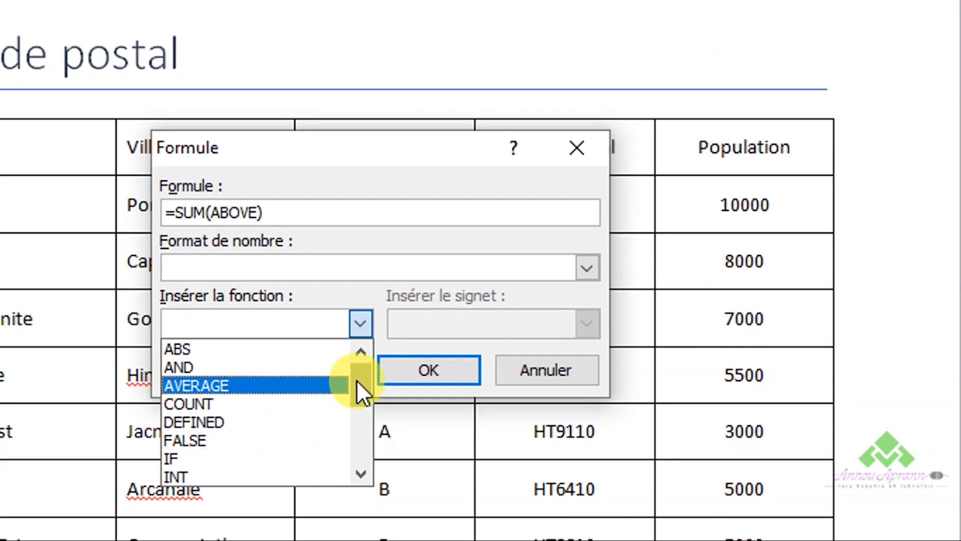
{"action": "left_click_drag", "start_coordinate": [358, 386], "coordinate": [347, 341]}
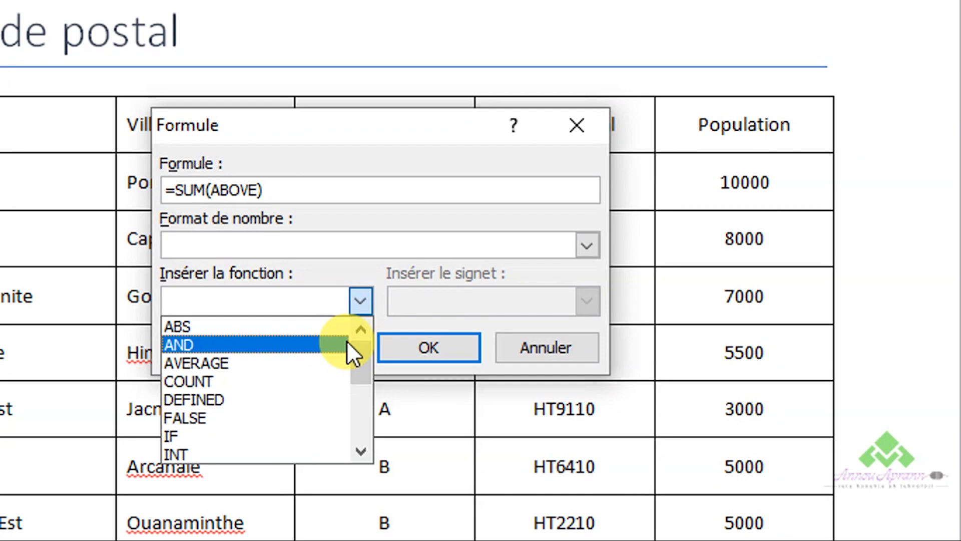
{"action": "left_click", "coordinate": [374, 156]}
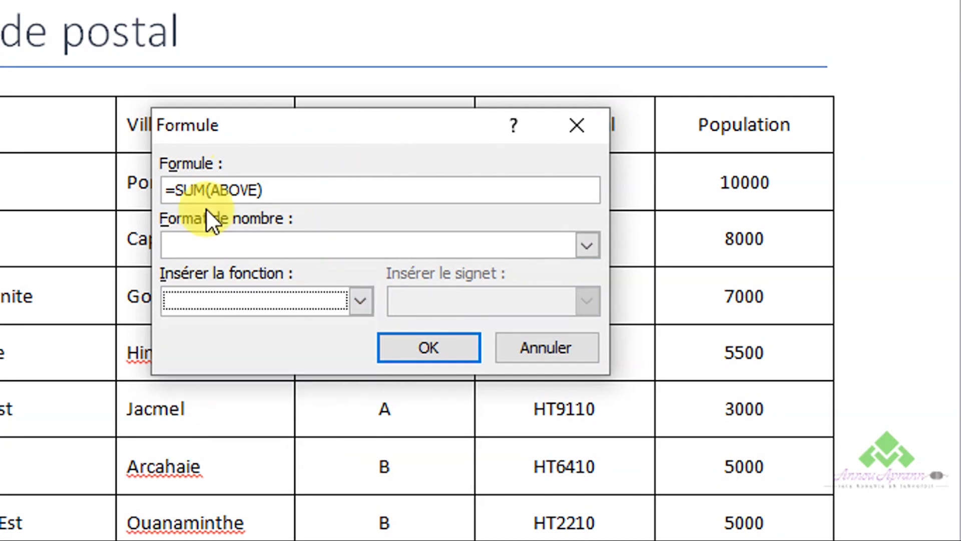
{"action": "left_click", "coordinate": [392, 348]}
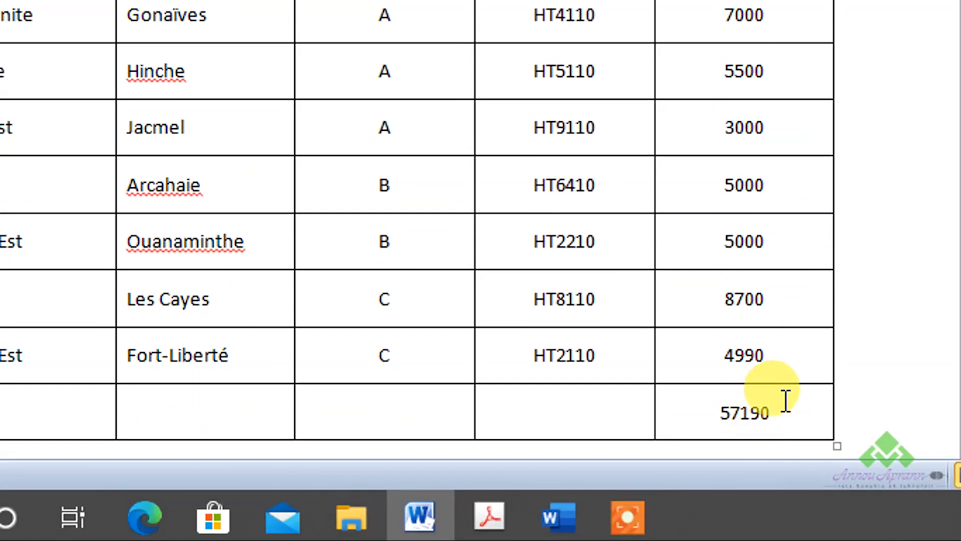
{"action": "left_click_drag", "start_coordinate": [777, 386], "coordinate": [768, 50]}
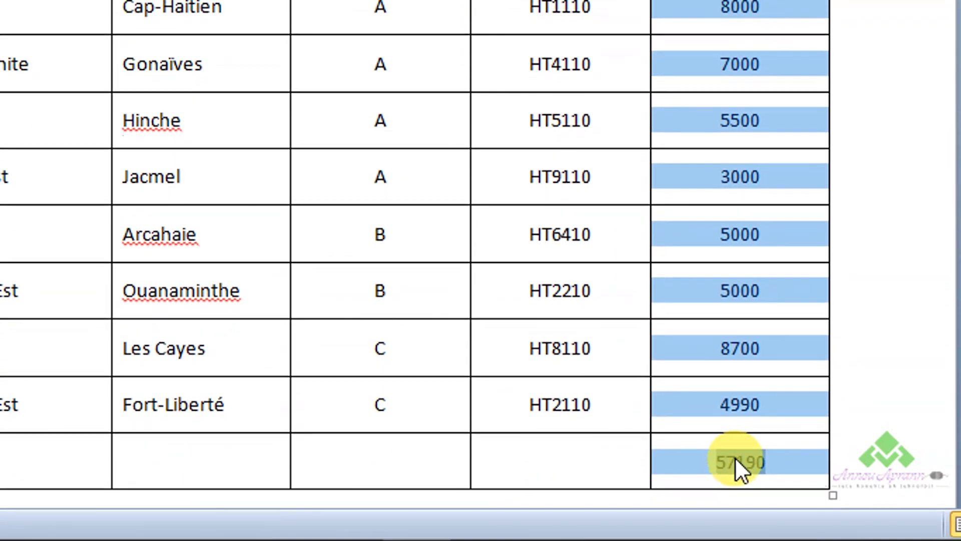
{"action": "left_click", "coordinate": [770, 458]}
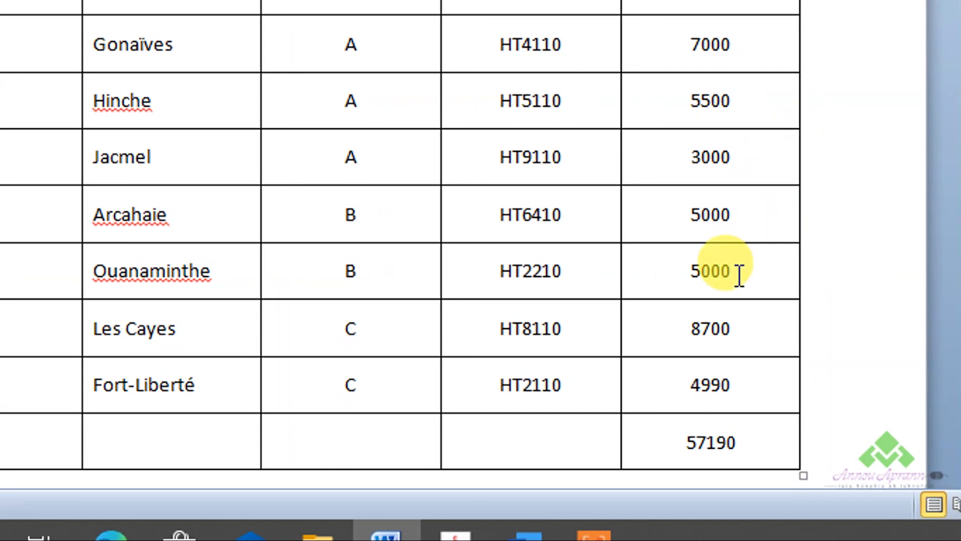
Step: Change the population of Les Cayes to 8701 and that of Port-au-Prince to 10001
{"action": "left_click", "coordinate": [749, 329]}
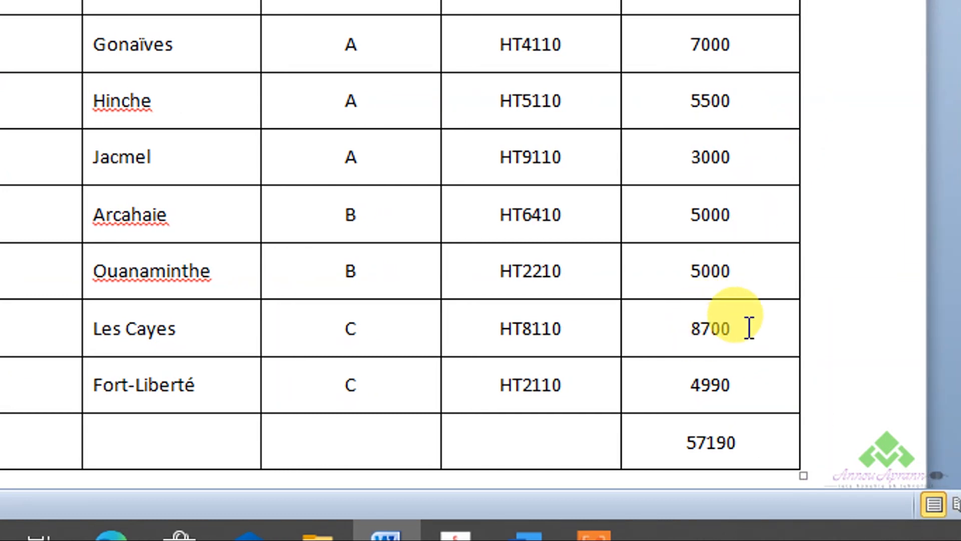
{"action": "key", "text": "BackSpace"}
{"action": "type", "text": "1"}
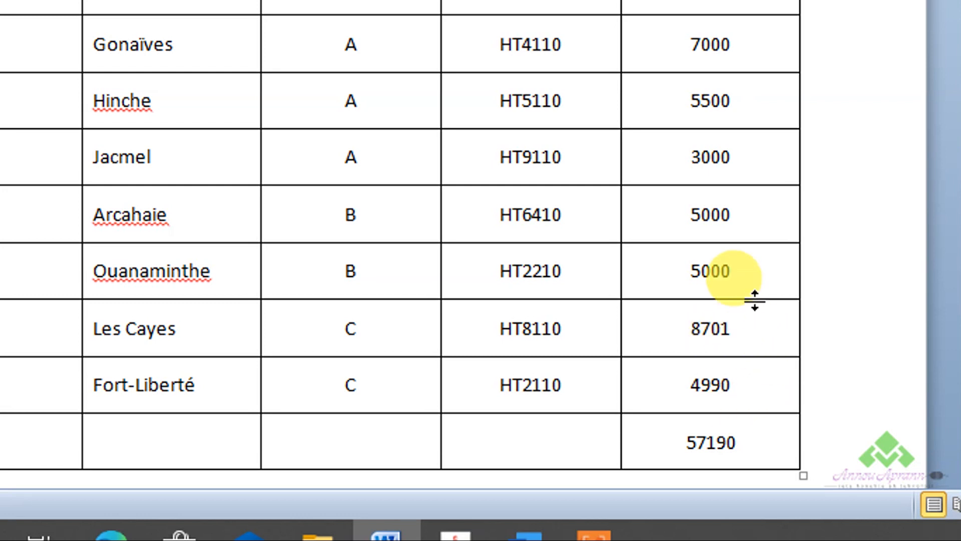
{"action": "left_click", "coordinate": [731, 328]}
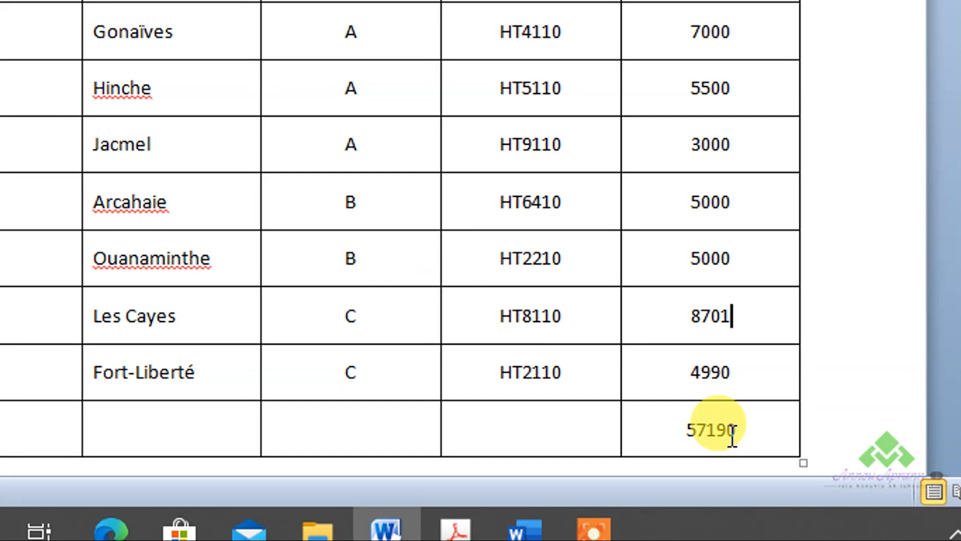
{"action": "left_click", "coordinate": [766, 85]}
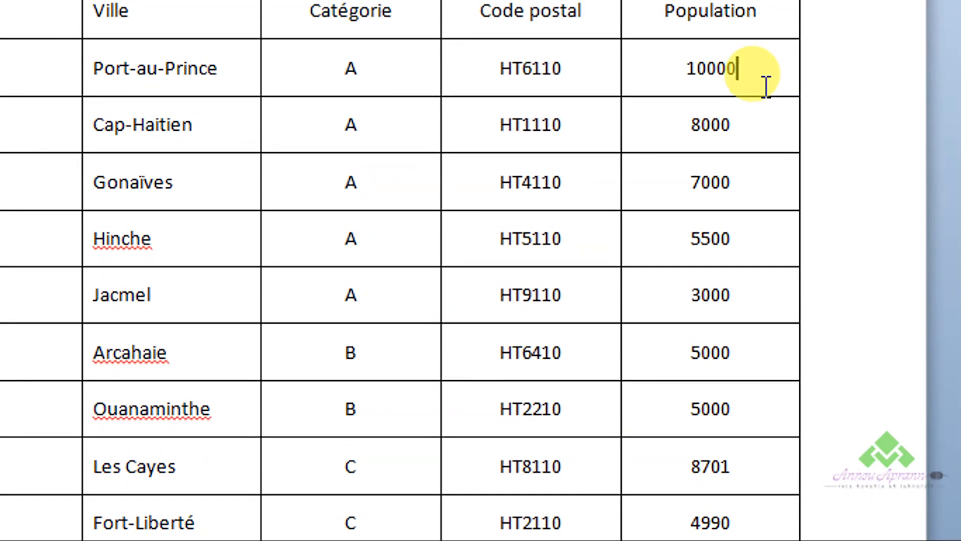
{"action": "type", "text": "="}
{"action": "key", "text": "BackSpace"}
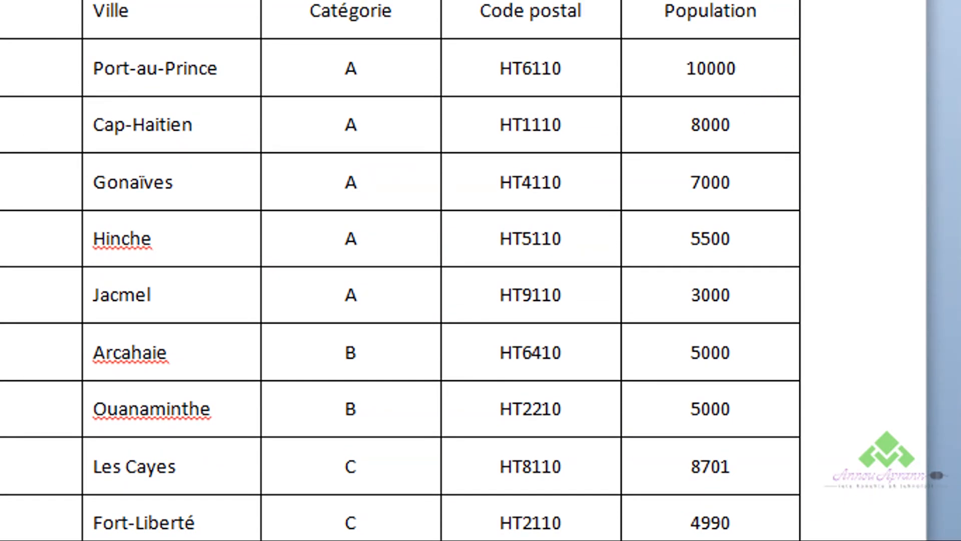
{"action": "key", "text": "BackSpace"}
{"action": "type", "text": "1"}
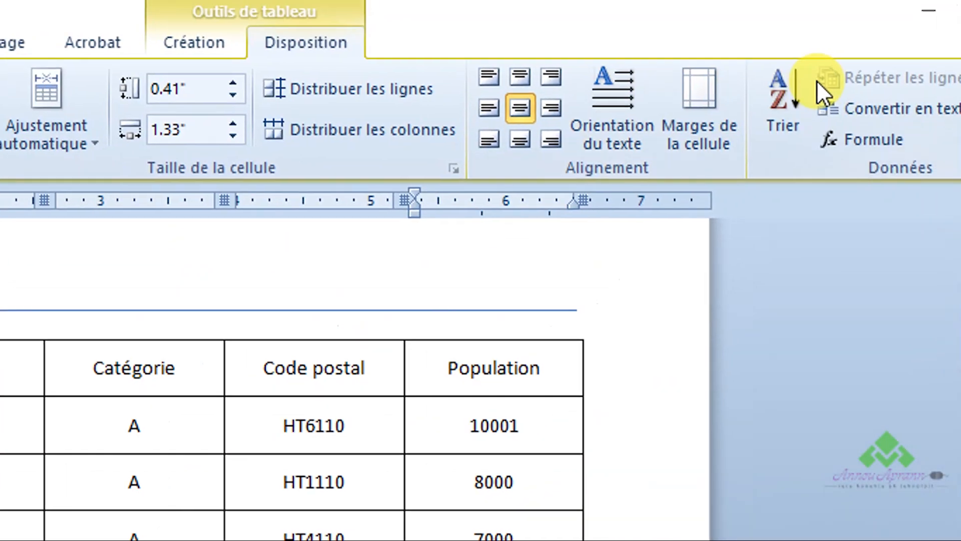
Step: Recalculate the Population total by inserting the formula =SUM(ABOVE) again in the Total row
{"action": "left_click", "coordinate": [872, 140]}
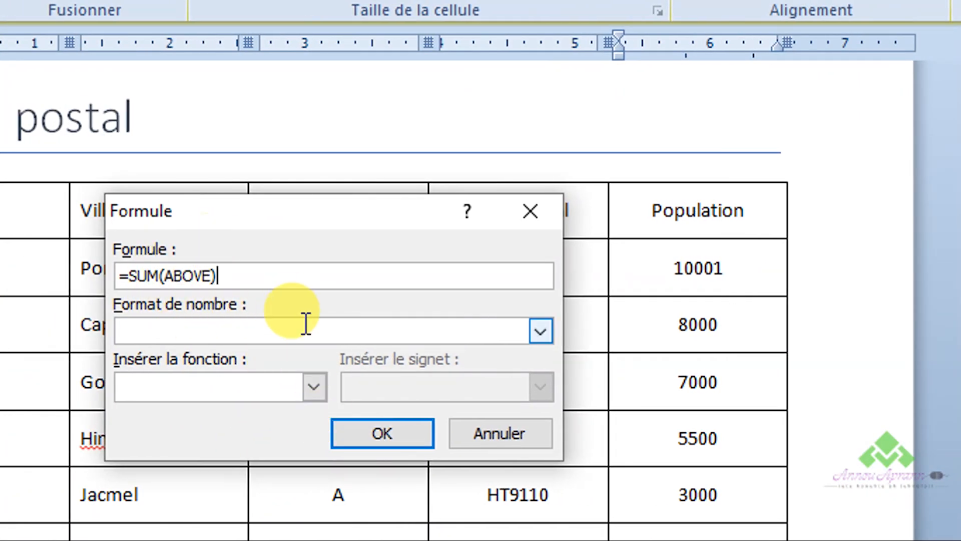
{"action": "left_click", "coordinate": [372, 420]}
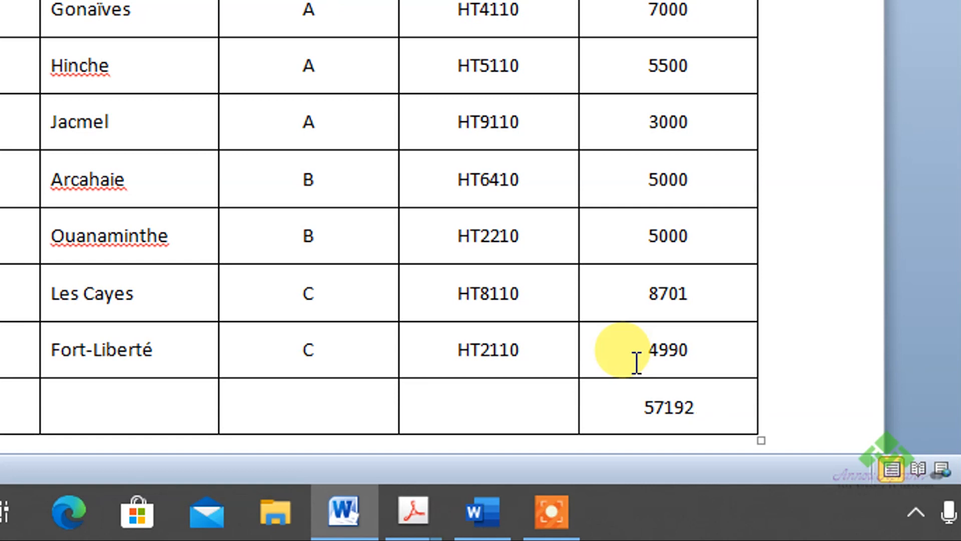
Step: Insert an embedded Excel spreadsheet below the postal code table
{"action": "scroll", "coordinate": [575, 250], "scroll_direction": "down", "scroll_amount": 5}
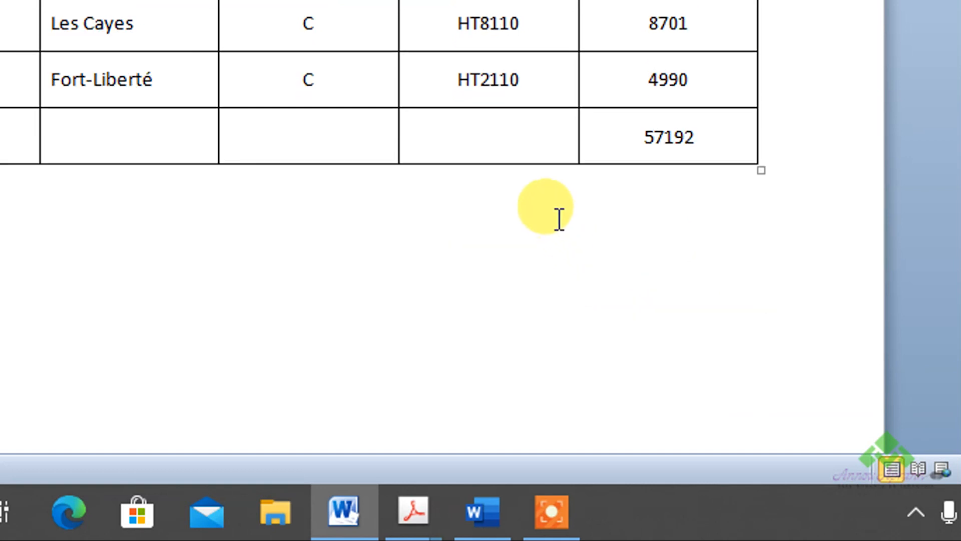
{"action": "scroll", "coordinate": [219, 236], "scroll_direction": "down", "scroll_amount": 3}
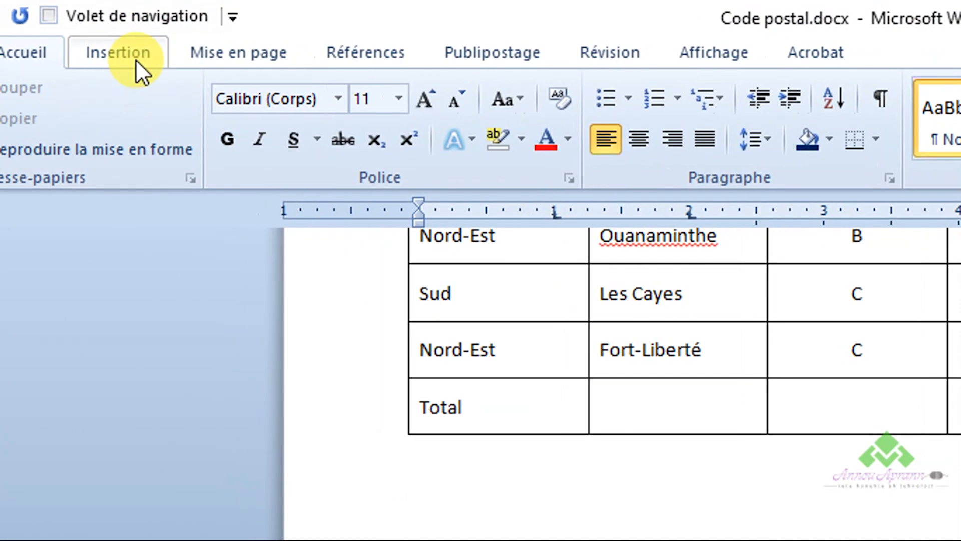
{"action": "left_click", "coordinate": [136, 60]}
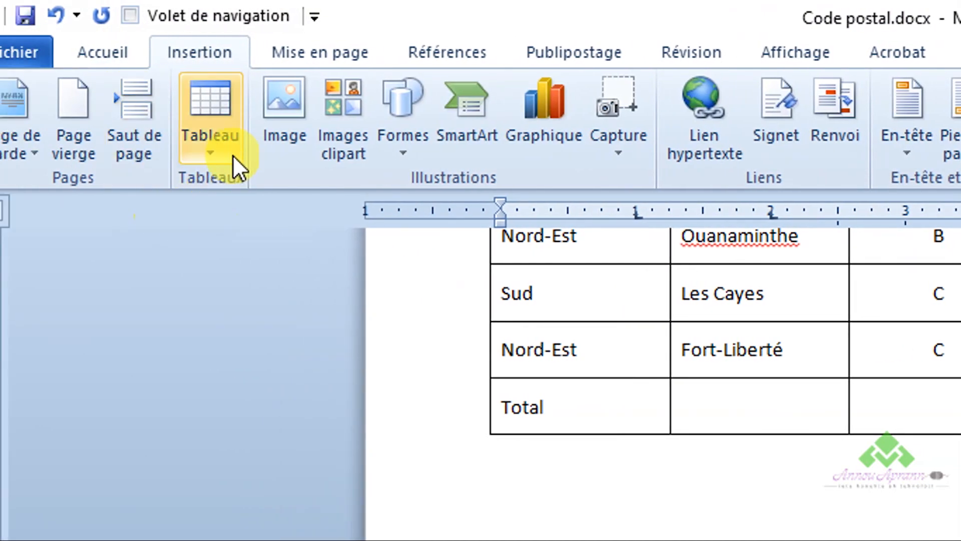
{"action": "left_click", "coordinate": [207, 146]}
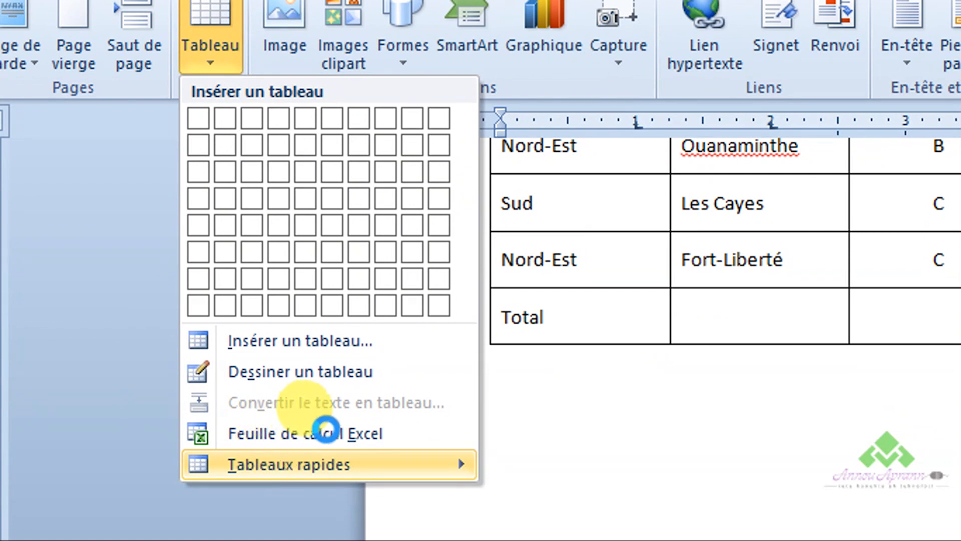
{"action": "mouse_move", "coordinate": [301, 452]}
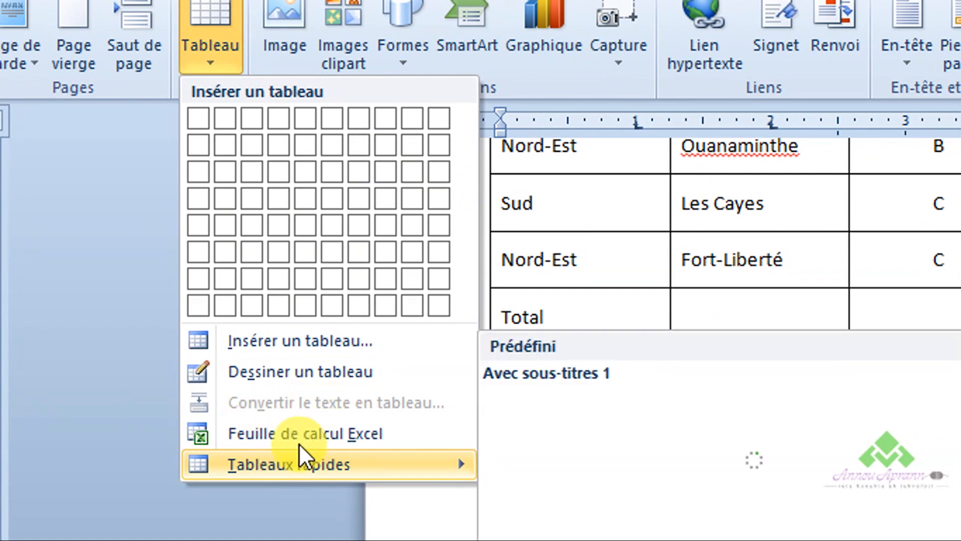
{"action": "left_click", "coordinate": [280, 436]}
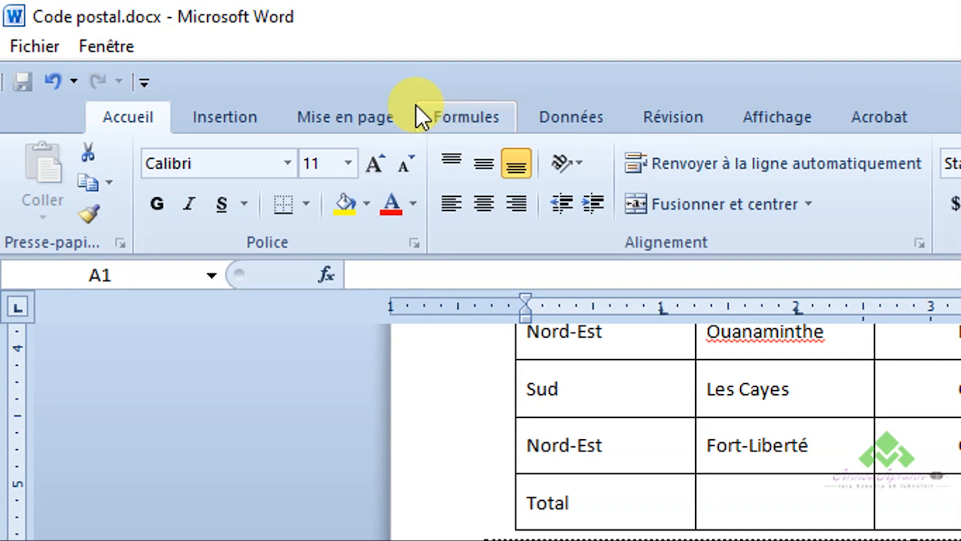
Step: Look over the data and formula commands offered by the embedded spreadsheet, then leave it and reopen it for editing
{"action": "left_click", "coordinate": [551, 115]}
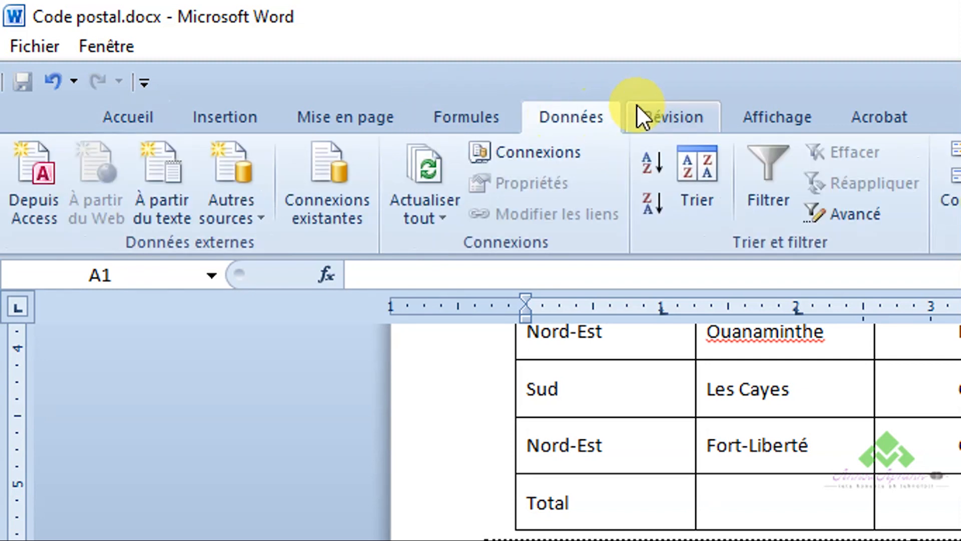
{"action": "left_click", "coordinate": [470, 117]}
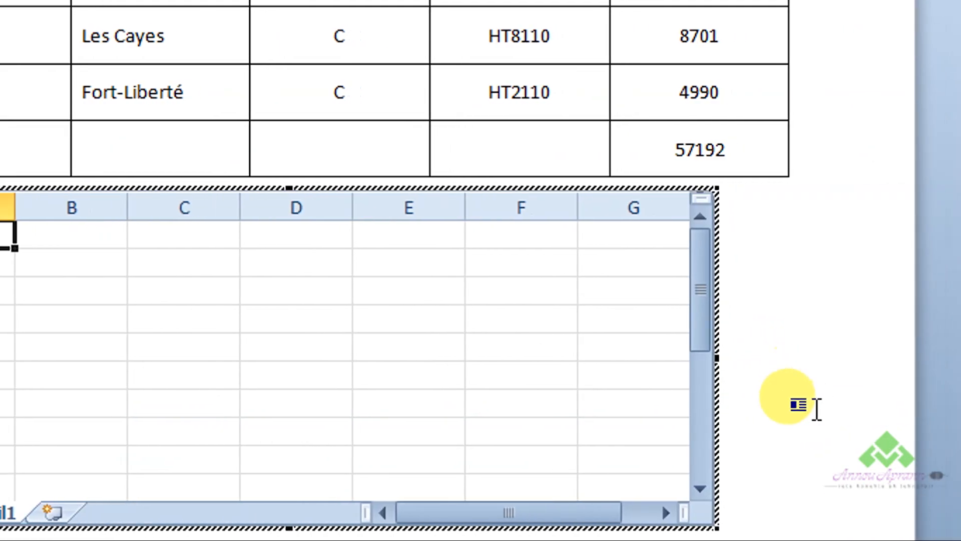
{"action": "left_click", "coordinate": [816, 408]}
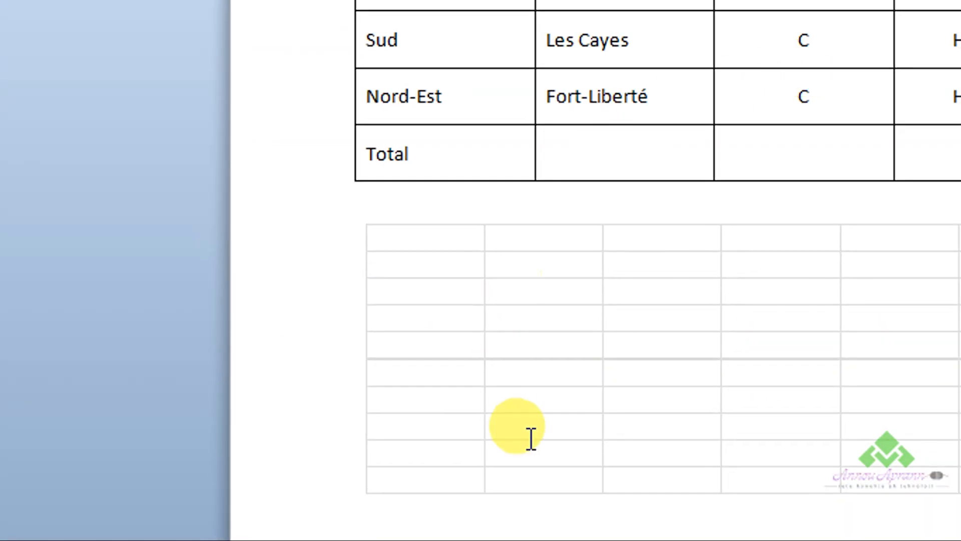
{"action": "double_click", "coordinate": [547, 244]}
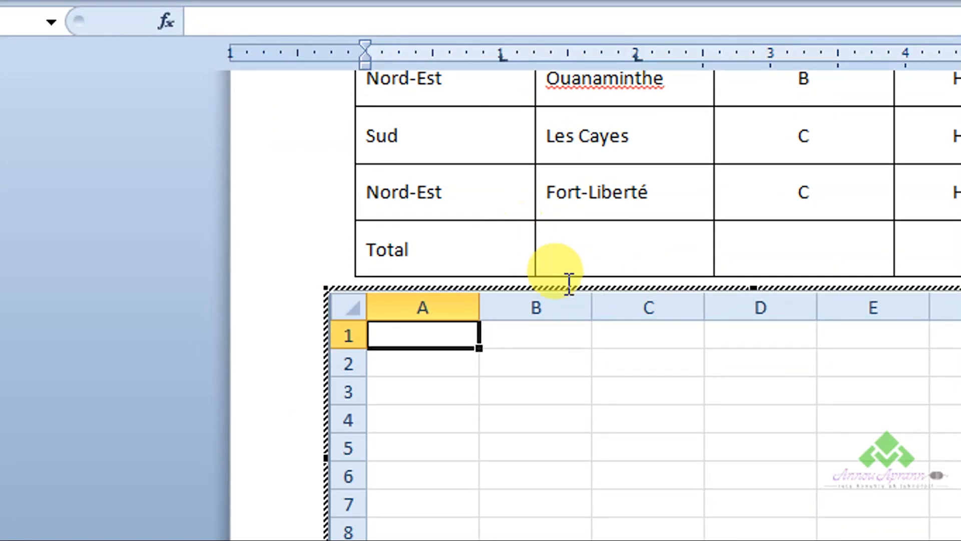
Step: Leave the embedded spreadsheet and delete the Total row from the Word table
{"action": "left_click", "coordinate": [298, 264]}
{"action": "scroll", "coordinate": [301, 266], "scroll_direction": "up", "scroll_amount": 3}
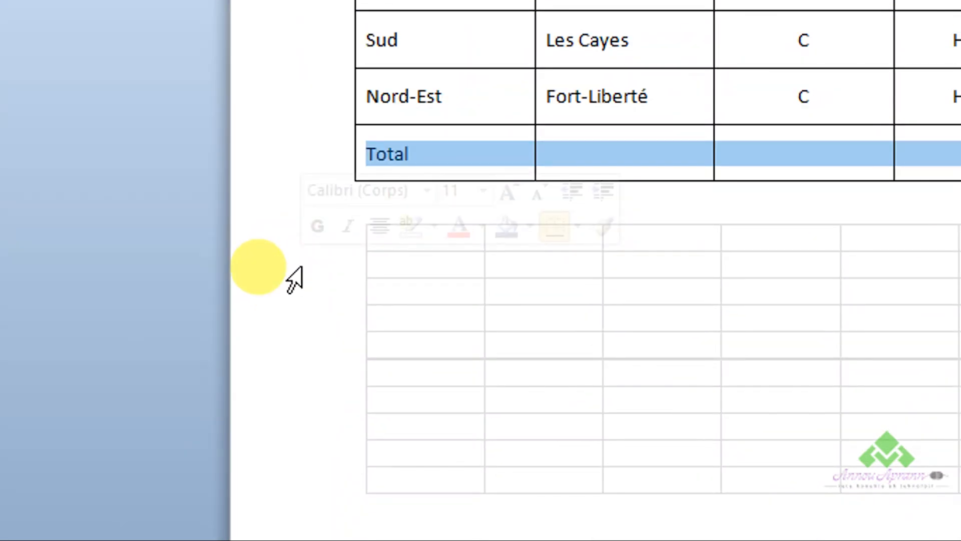
{"action": "key", "text": "BackSpace"}
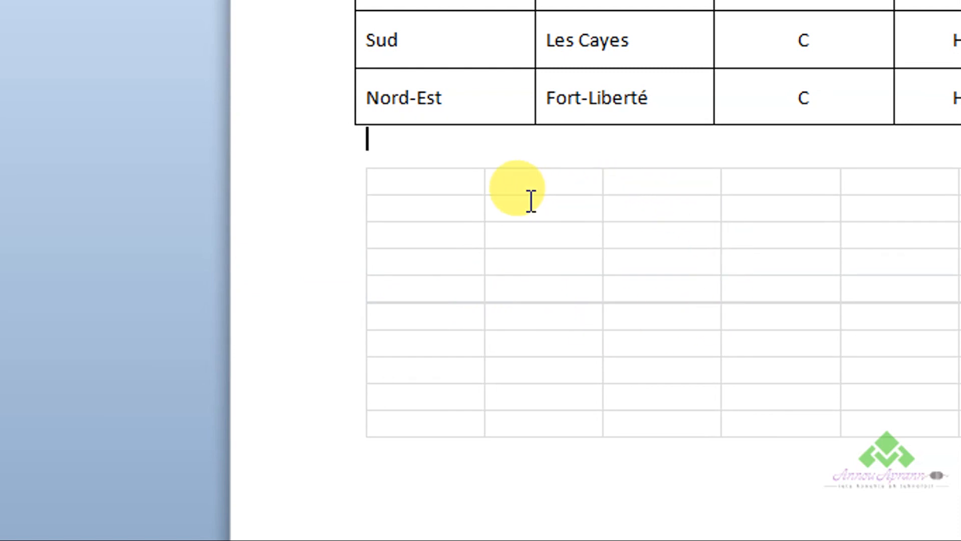
Step: Select the entire postal code table in the Word document and copy it
{"action": "scroll", "coordinate": [403, 239], "scroll_direction": "up", "scroll_amount": 5}
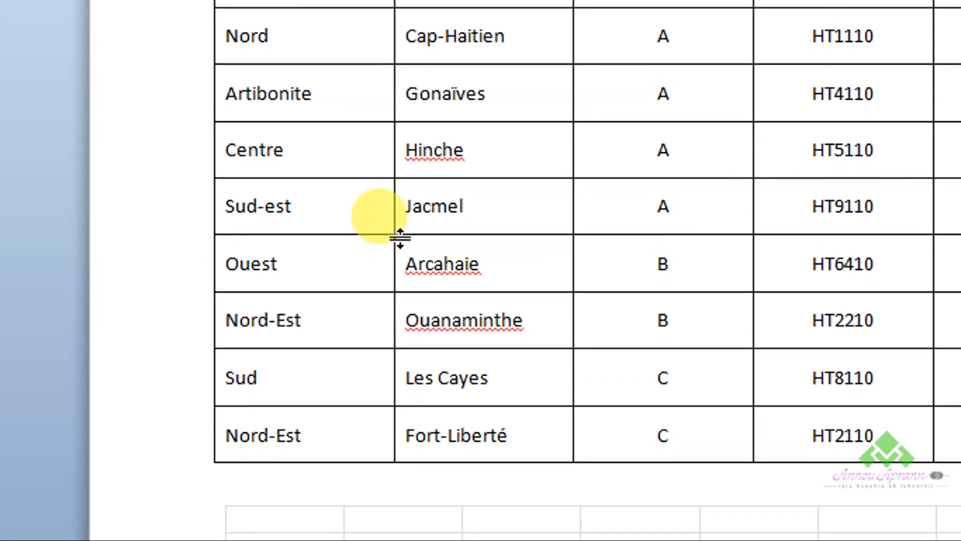
{"action": "scroll", "coordinate": [400, 238], "scroll_direction": "up", "scroll_amount": 4}
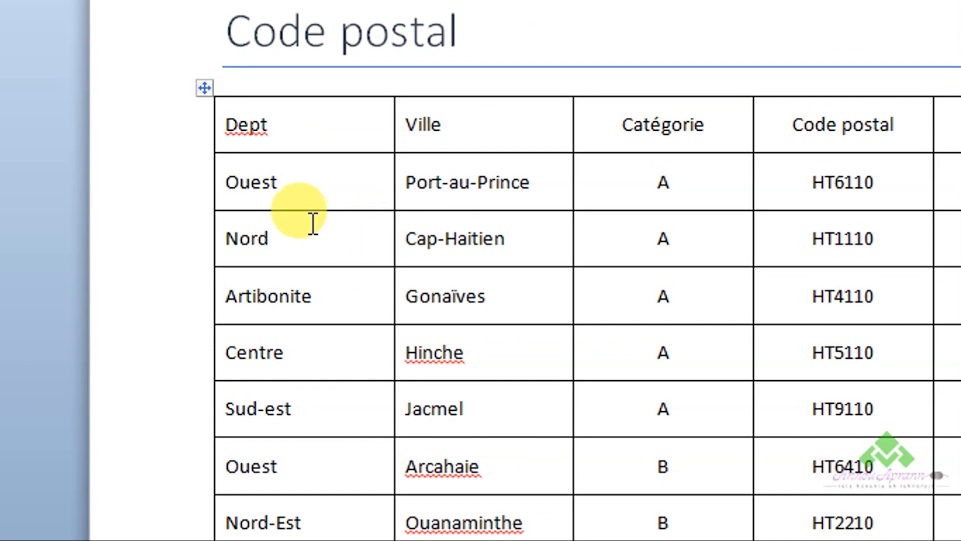
{"action": "left_click", "coordinate": [205, 89]}
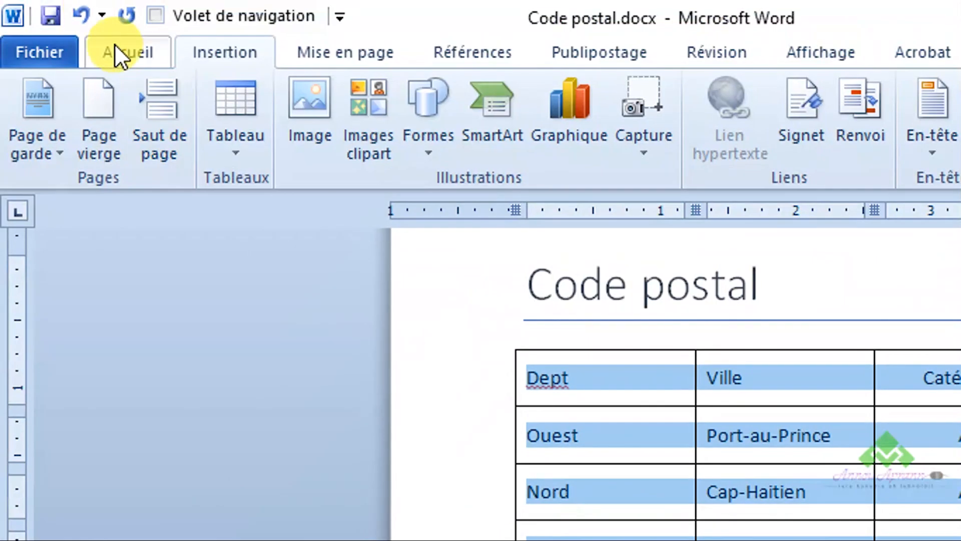
{"action": "left_click", "coordinate": [120, 50]}
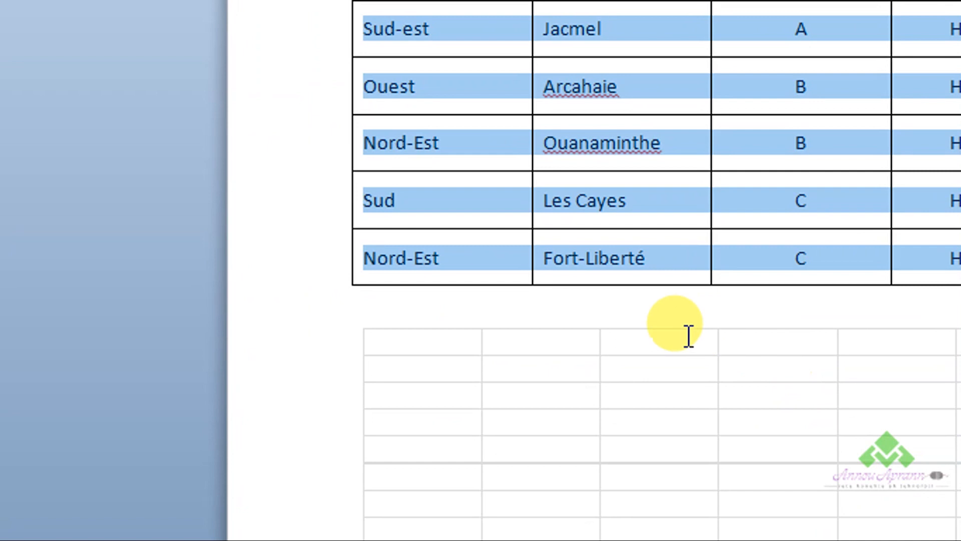
Step: Open the embedded spreadsheet for editing and paste the copied table at cell A1 from the Office clipboard
{"action": "scroll", "coordinate": [688, 335], "scroll_direction": "down", "scroll_amount": 5}
{"action": "double_click", "coordinate": [472, 97]}
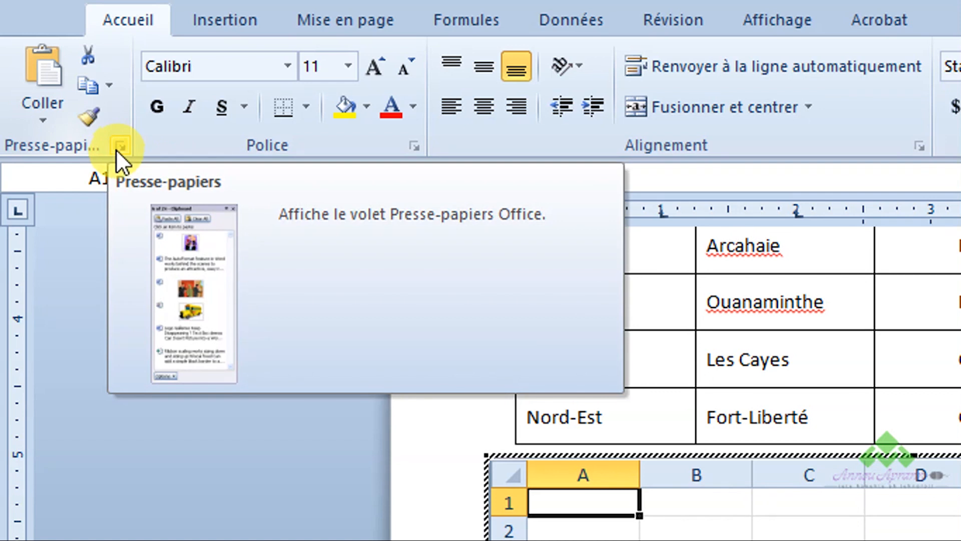
{"action": "left_click", "coordinate": [120, 145]}
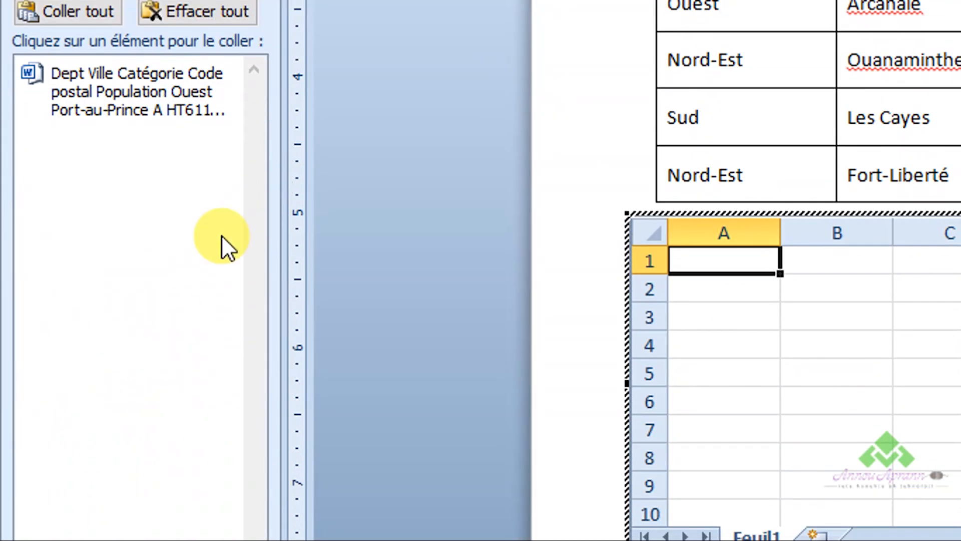
{"action": "left_click", "coordinate": [80, 83]}
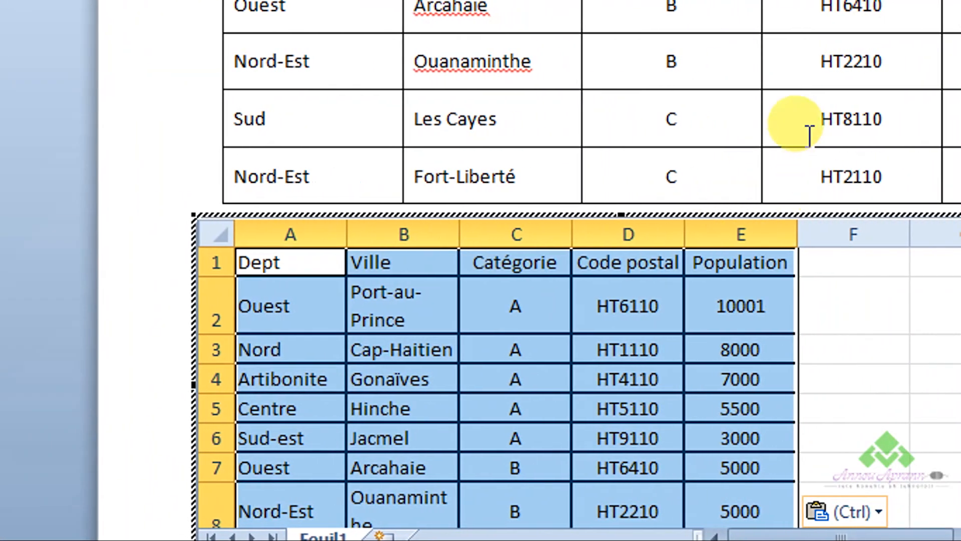
Step: Widen columns A to E of the embedded spreadsheet to give the pasted city names and postal codes more room
{"action": "scroll", "coordinate": [651, 213], "scroll_direction": "up", "scroll_amount": 2}
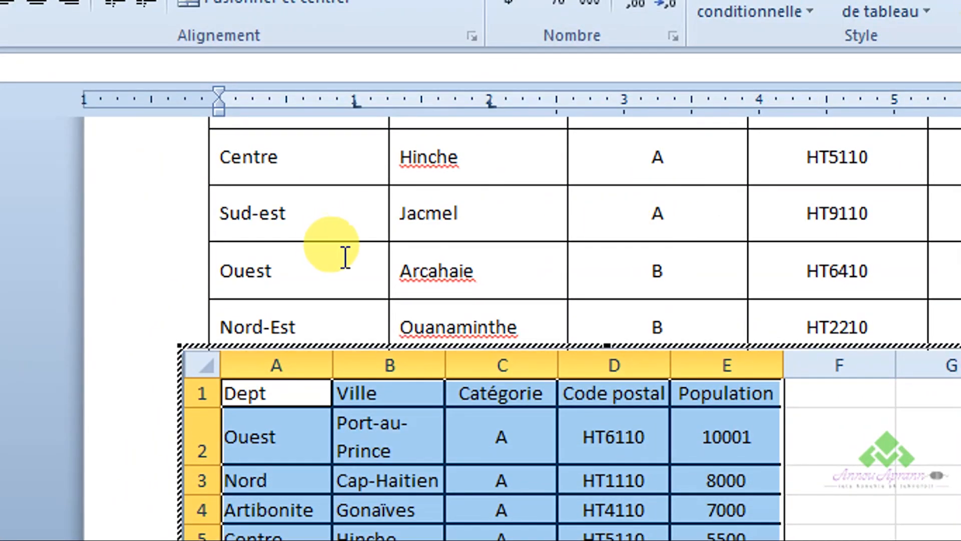
{"action": "scroll", "coordinate": [344, 258], "scroll_direction": "up", "scroll_amount": 3}
{"action": "scroll", "coordinate": [620, 315], "scroll_direction": "down", "scroll_amount": 1}
{"action": "scroll", "coordinate": [609, 315], "scroll_direction": "up", "scroll_amount": 1}
{"action": "scroll", "coordinate": [615, 320], "scroll_direction": "down", "scroll_amount": 6}
{"action": "double_click", "coordinate": [621, 327]}
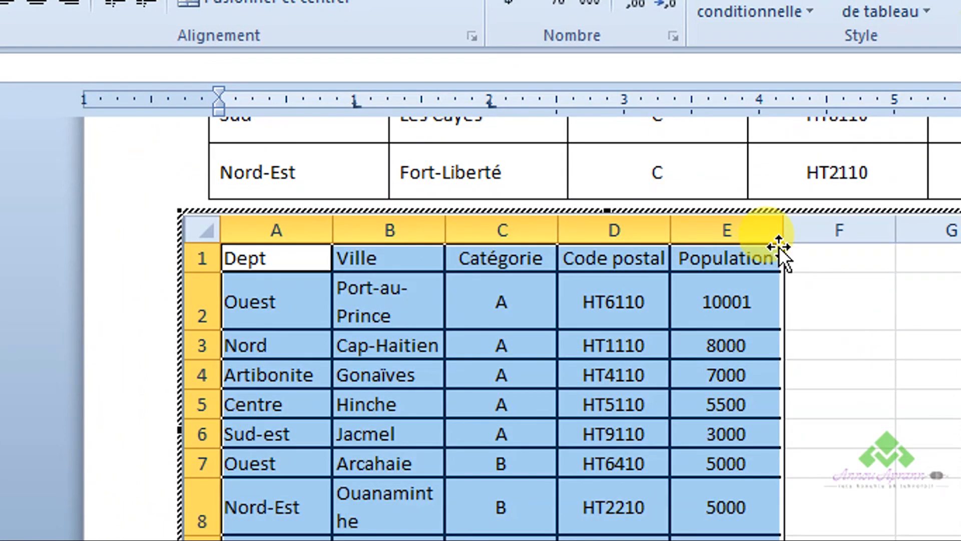
{"action": "left_click_drag", "start_coordinate": [328, 227], "coordinate": [388, 210]}
{"action": "left_click_drag", "start_coordinate": [511, 233], "coordinate": [567, 225]}
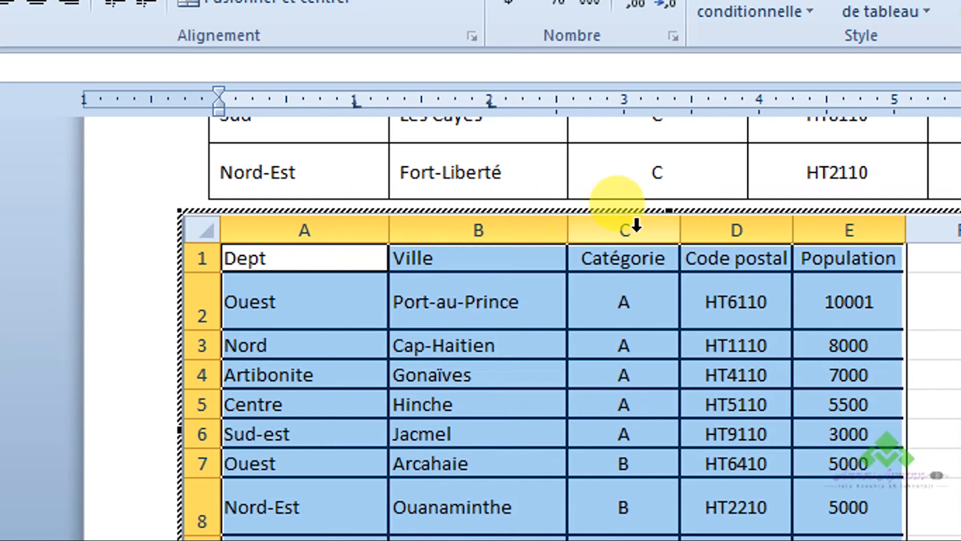
{"action": "left_click_drag", "start_coordinate": [684, 217], "coordinate": [747, 218]}
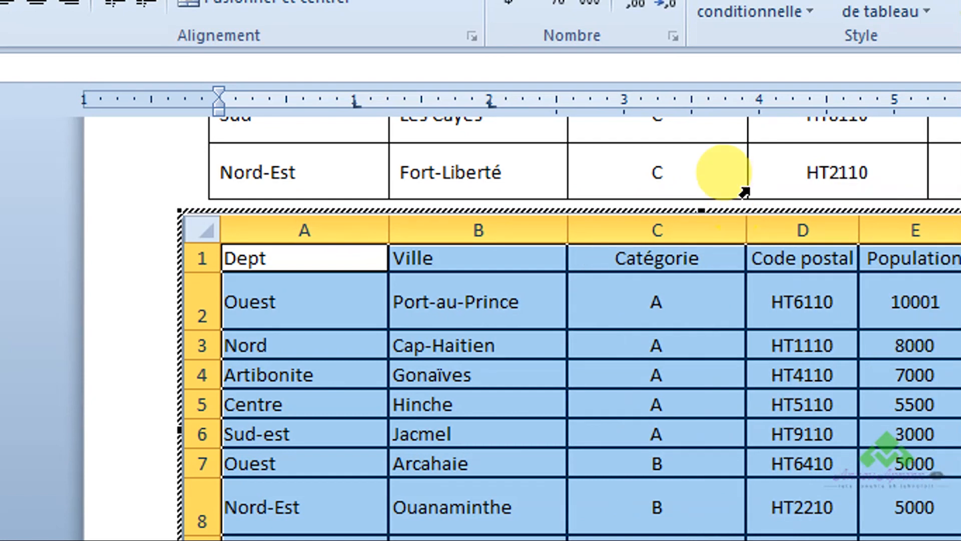
{"action": "left_click_drag", "start_coordinate": [800, 217], "coordinate": [816, 229]}
{"action": "left_click_drag", "start_coordinate": [948, 230], "coordinate": [960, 230]}
{"action": "left_click_drag", "start_coordinate": [819, 230], "coordinate": [827, 230]}
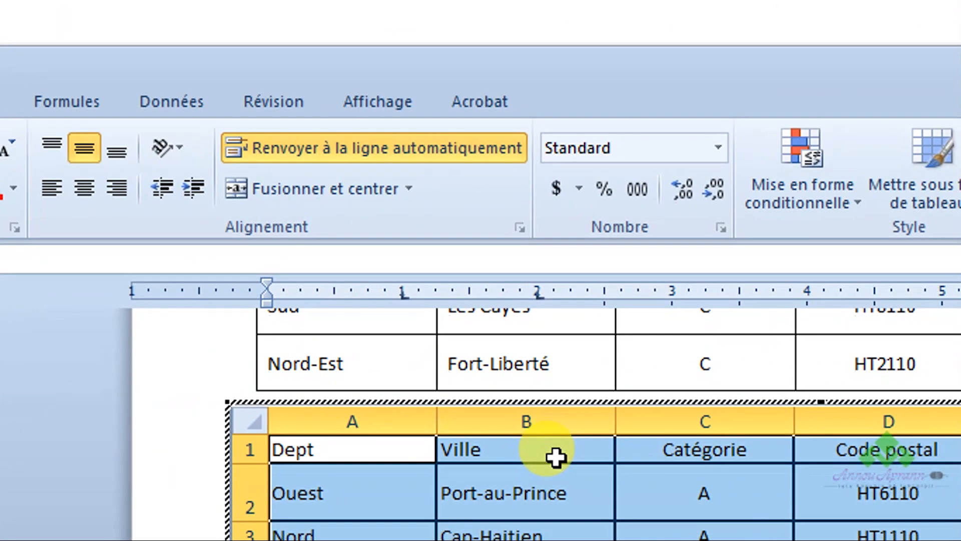
Step: Try formatting the pasted range A1:E10 as a table using a light style with a green header row
{"action": "left_click", "coordinate": [794, 471]}
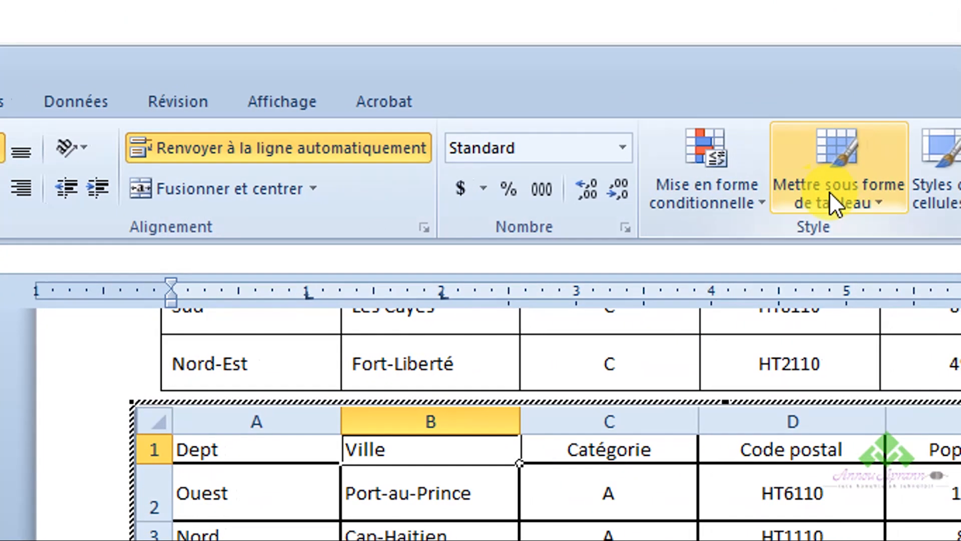
{"action": "left_click", "coordinate": [880, 205]}
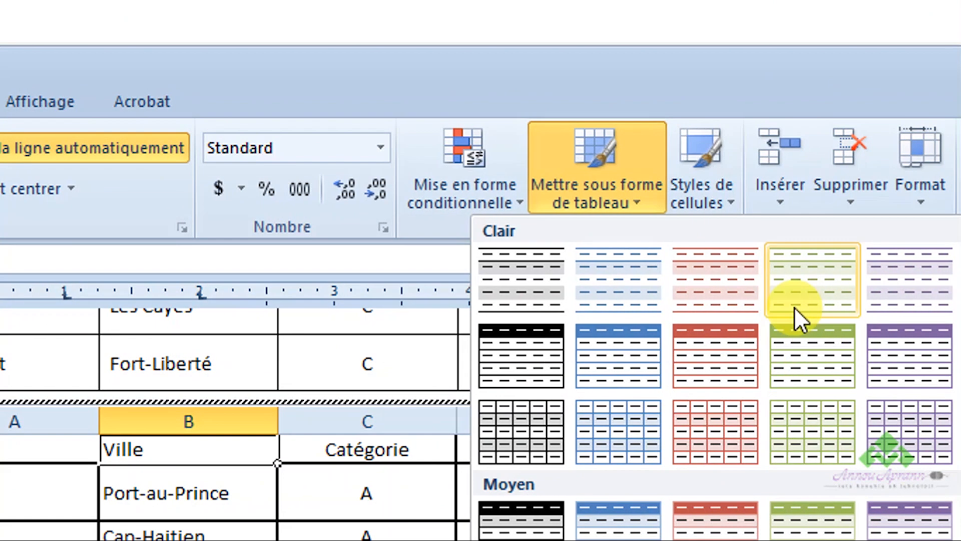
{"action": "left_click", "coordinate": [800, 335]}
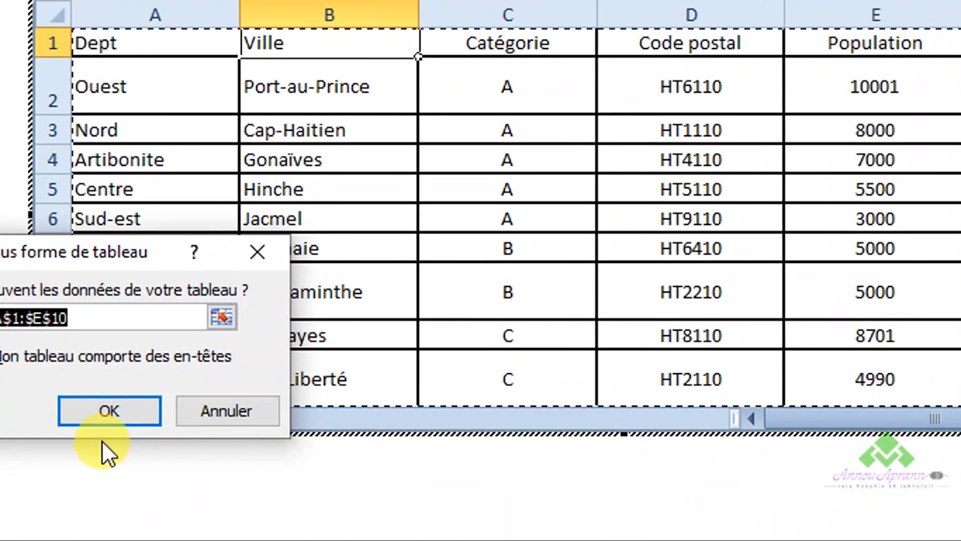
{"action": "left_click", "coordinate": [113, 411]}
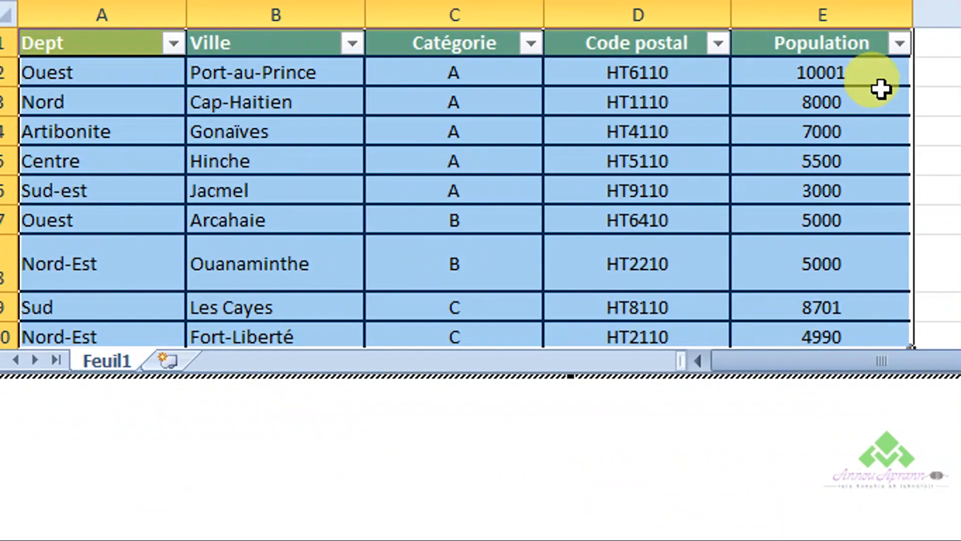
{"action": "left_click", "coordinate": [815, 79]}
{"action": "scroll", "coordinate": [166, 165], "scroll_direction": "down", "scroll_amount": 2}
{"action": "scroll", "coordinate": [165, 166], "scroll_direction": "up", "scroll_amount": 2}
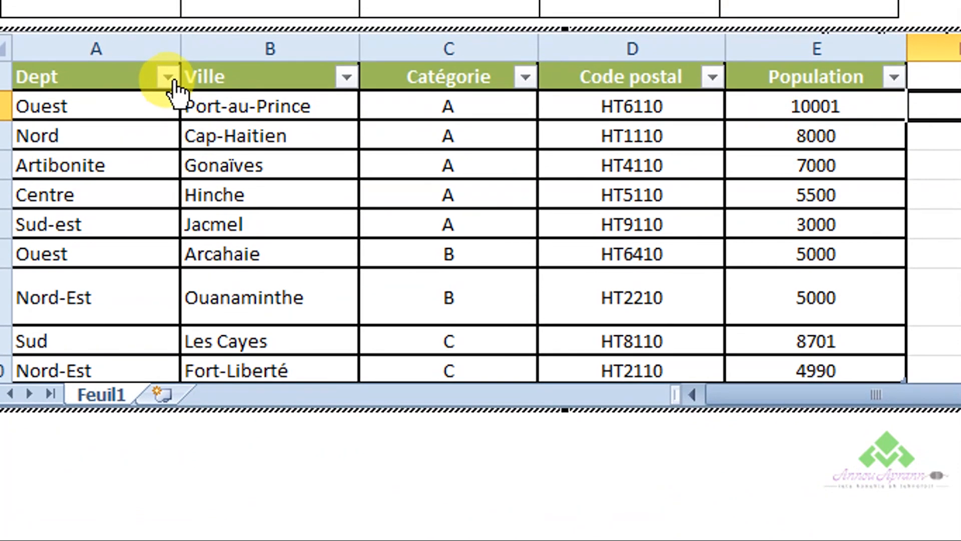
Step: Look at the Dept column's filter options, close them and check the rows of the formatted table
{"action": "left_click", "coordinate": [168, 49]}
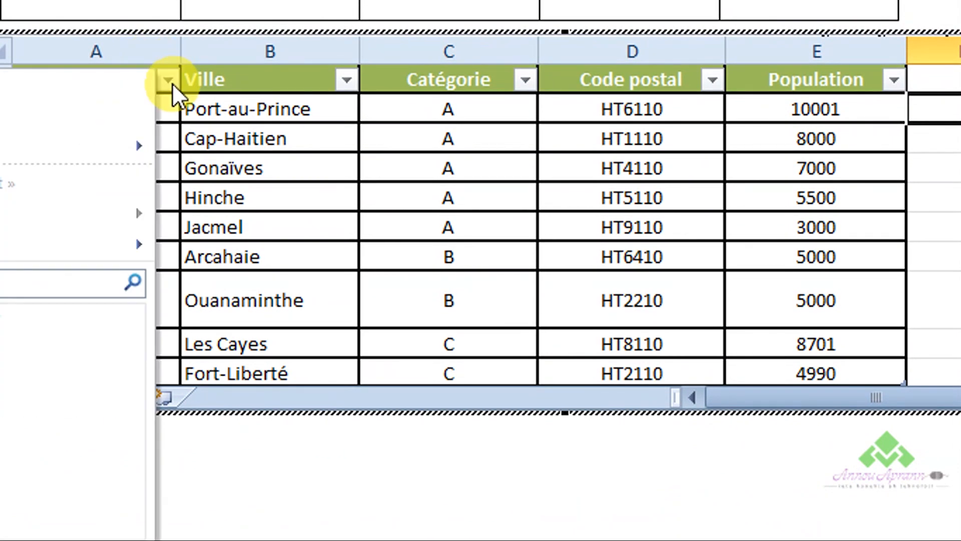
{"action": "left_click", "coordinate": [322, 210]}
{"action": "left_click", "coordinate": [294, 268]}
{"action": "scroll", "coordinate": [616, 182], "scroll_direction": "down", "scroll_amount": 2}
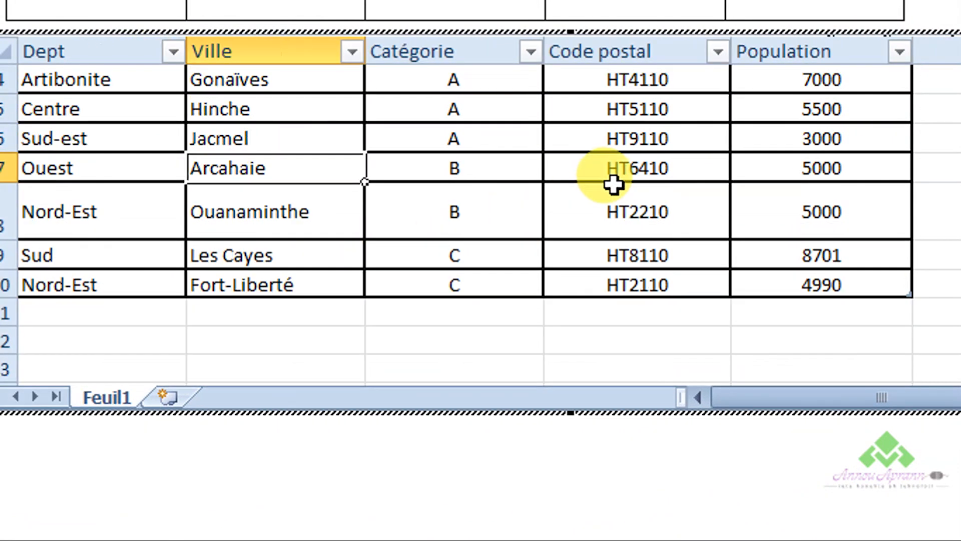
{"action": "scroll", "coordinate": [619, 220], "scroll_direction": "up", "scroll_amount": 2}
{"action": "left_click_drag", "start_coordinate": [830, 127], "coordinate": [826, 176]}
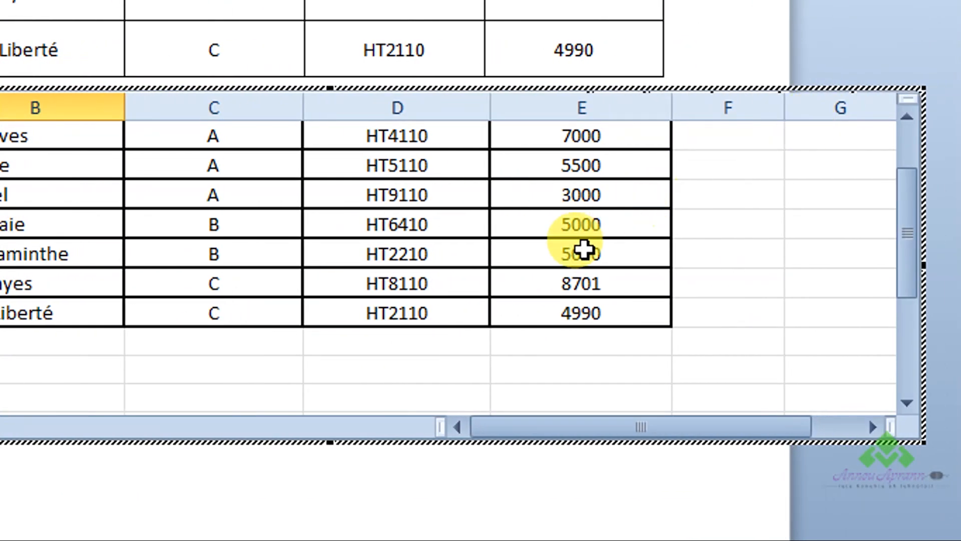
Step: Stretch the embedded spreadsheet's frame downward to show empty rows below the data, and reopen it for editing
{"action": "scroll", "coordinate": [586, 250], "scroll_direction": "up", "scroll_amount": 1}
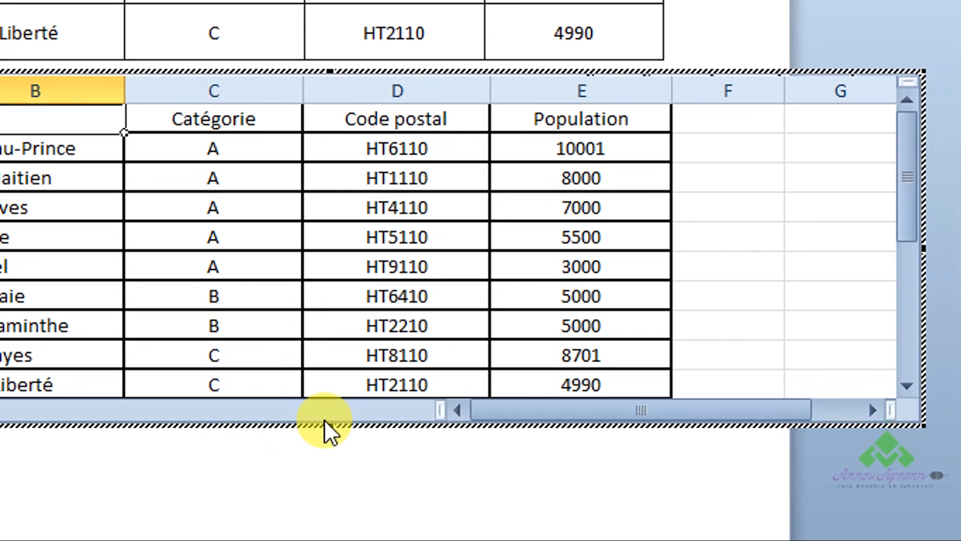
{"action": "left_click_drag", "start_coordinate": [330, 425], "coordinate": [230, 453]}
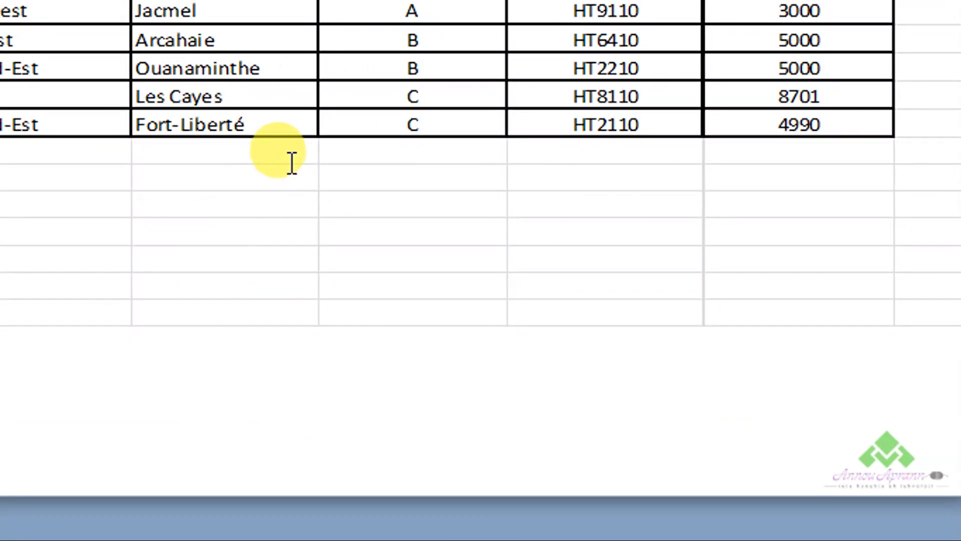
{"action": "scroll", "coordinate": [290, 160], "scroll_direction": "up", "scroll_amount": 3}
{"action": "double_click", "coordinate": [240, 95]}
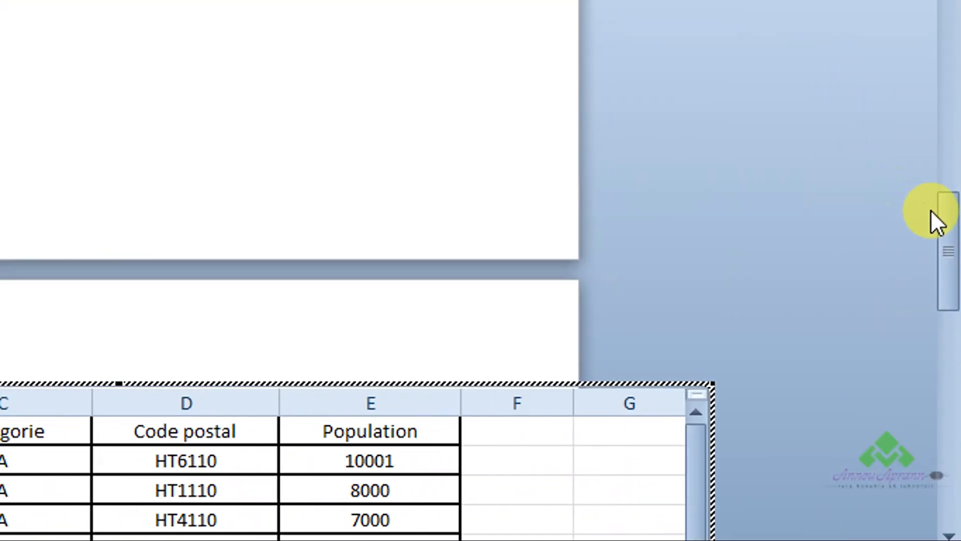
{"action": "left_click_drag", "start_coordinate": [930, 209], "coordinate": [897, 354]}
Step: Label cell A11 "Total" and add up the Population column in E11 with =SOMME(E2:E10)
{"action": "left_click", "coordinate": [146, 90]}
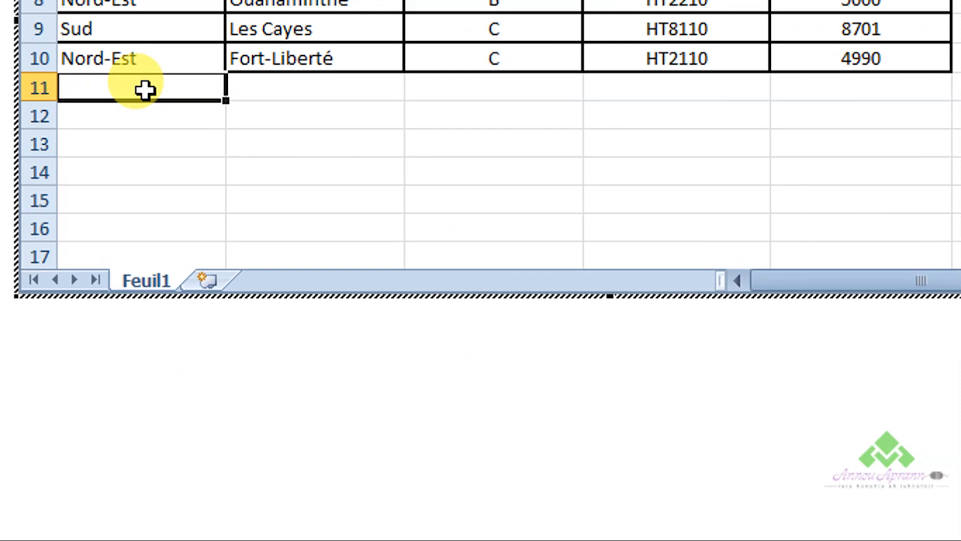
{"action": "key", "text": "Right"}
{"action": "key", "text": "Right"}
{"action": "key", "text": "Right"}
{"action": "key", "text": "Right"}
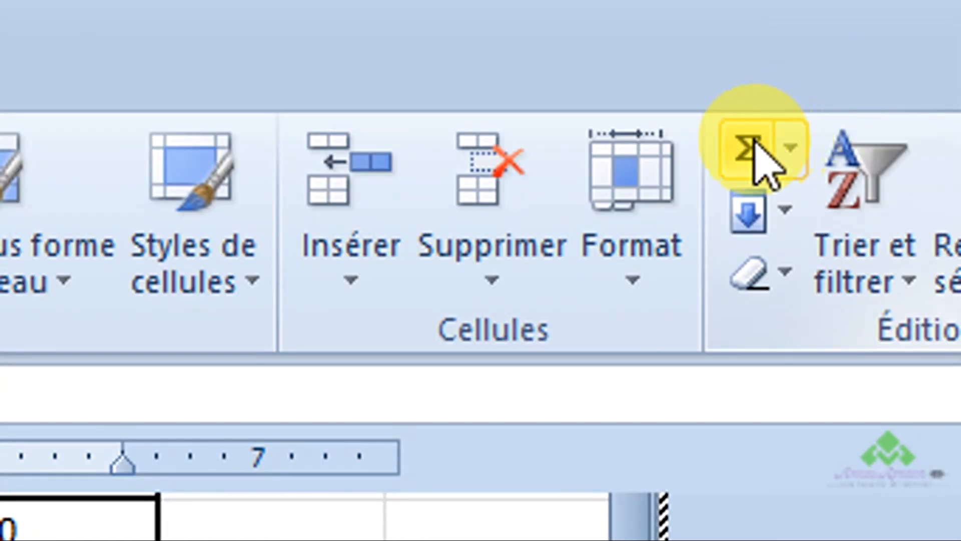
{"action": "left_click", "coordinate": [755, 151]}
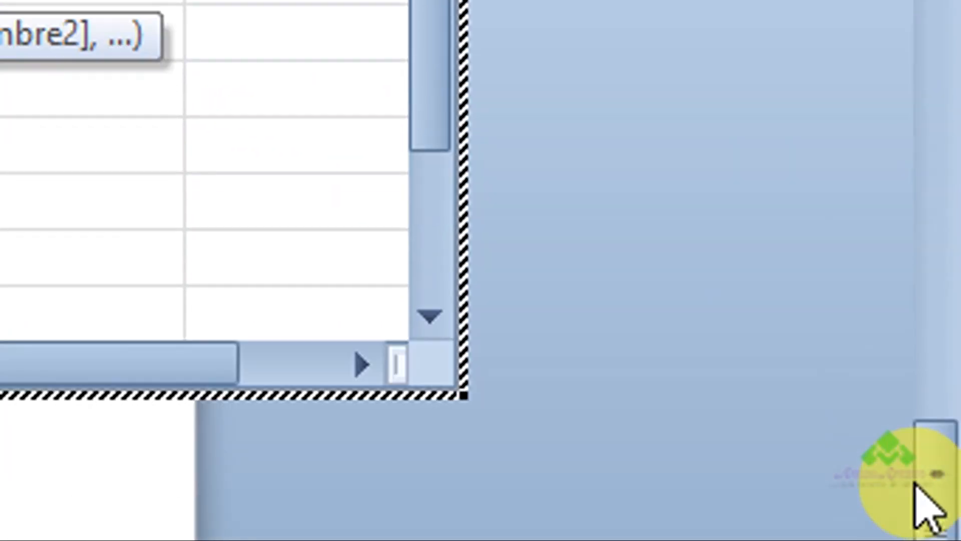
{"action": "left_click_drag", "start_coordinate": [934, 463], "coordinate": [934, 272]}
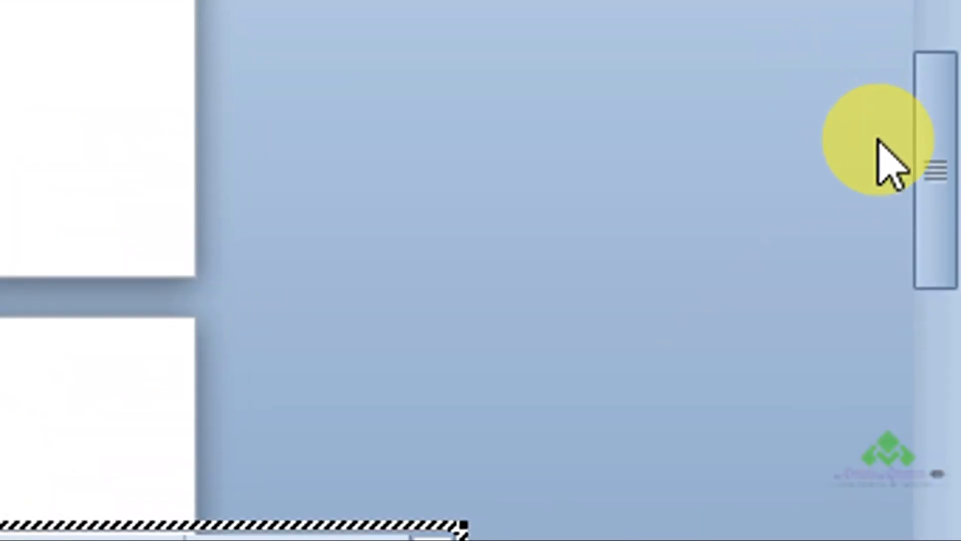
{"action": "left_click_drag", "start_coordinate": [925, 176], "coordinate": [845, 386]}
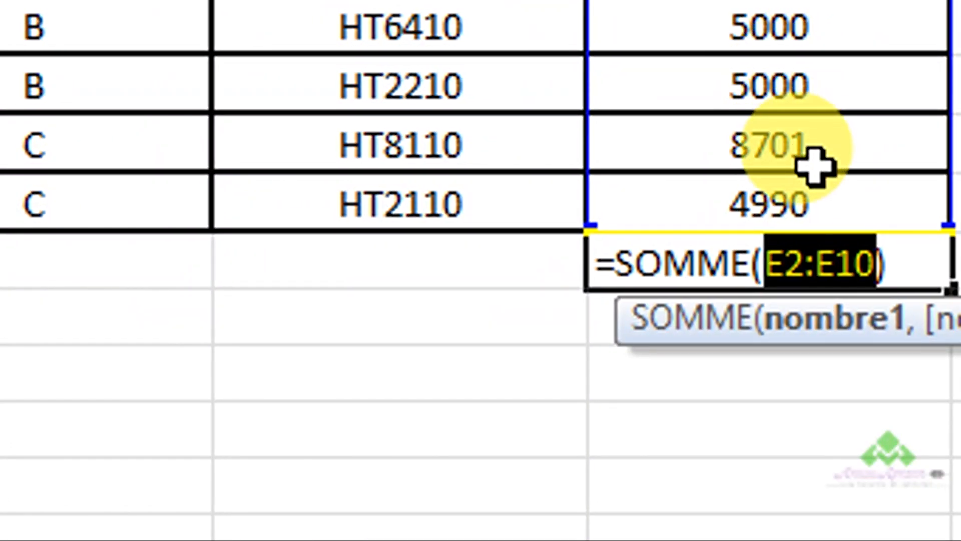
{"action": "key", "text": "Return"}
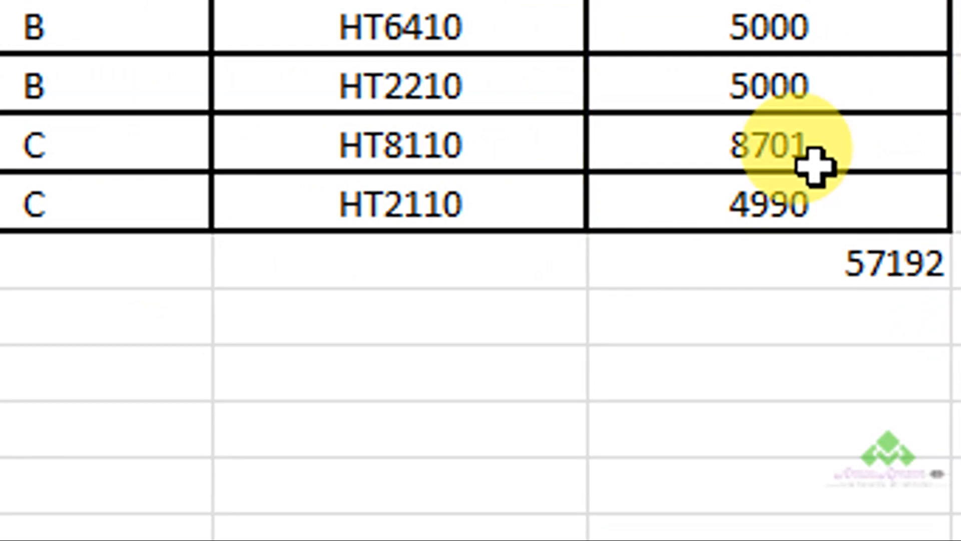
Step: Apply an outline border around the Total row, cells A11 to E11
{"action": "left_click", "coordinate": [821, 275]}
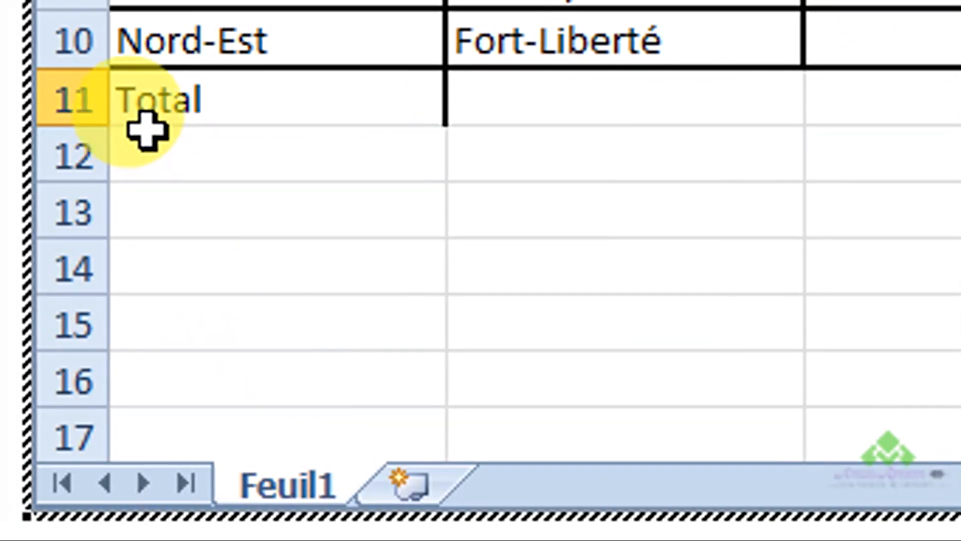
{"action": "left_click_drag", "start_coordinate": [165, 108], "coordinate": [816, 104]}
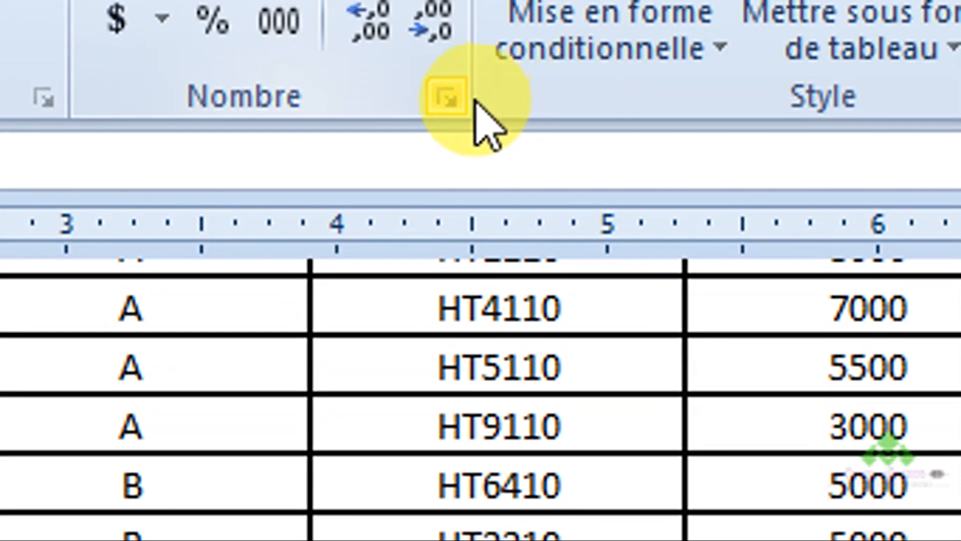
{"action": "left_click", "coordinate": [475, 99]}
{"action": "left_click", "coordinate": [290, 135]}
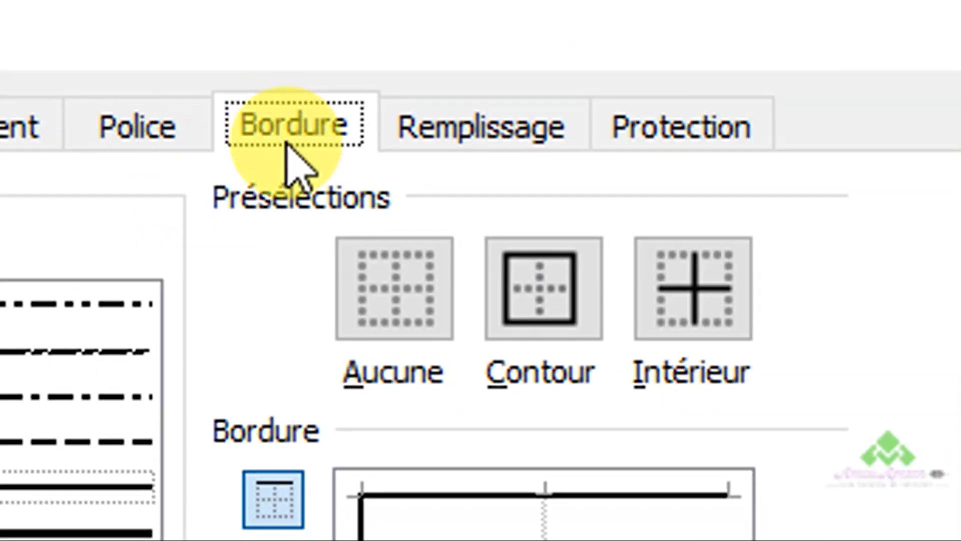
{"action": "left_click", "coordinate": [583, 300]}
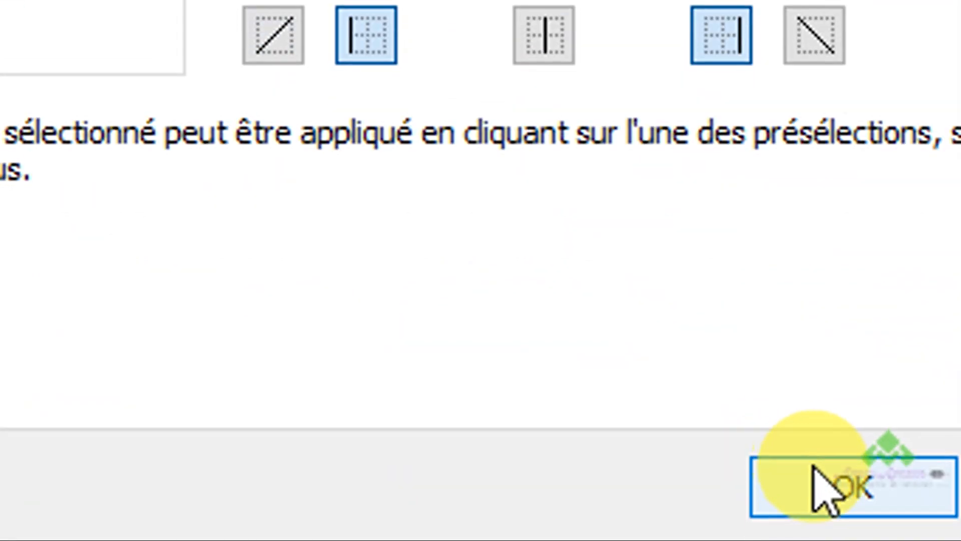
{"action": "left_click", "coordinate": [816, 466]}
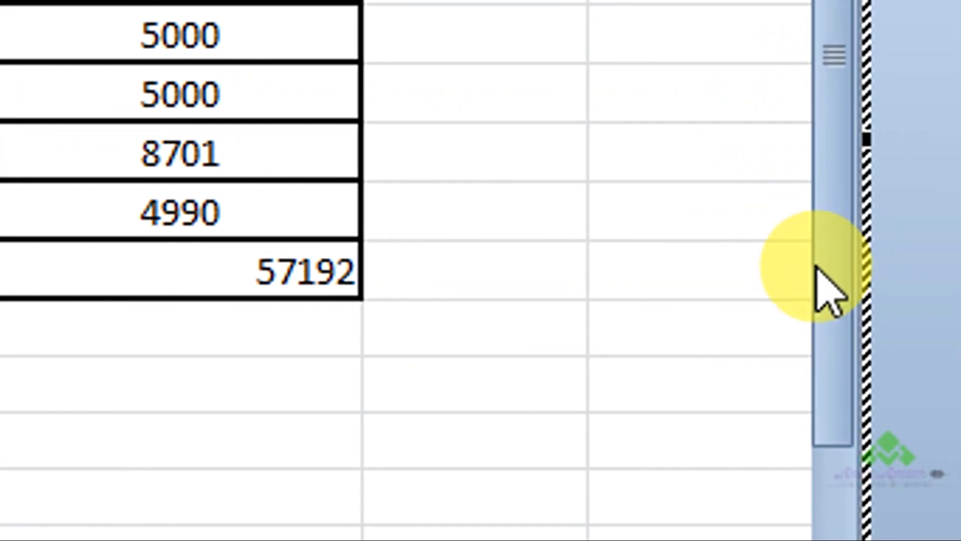
{"action": "left_click_drag", "start_coordinate": [817, 268], "coordinate": [819, 160]}
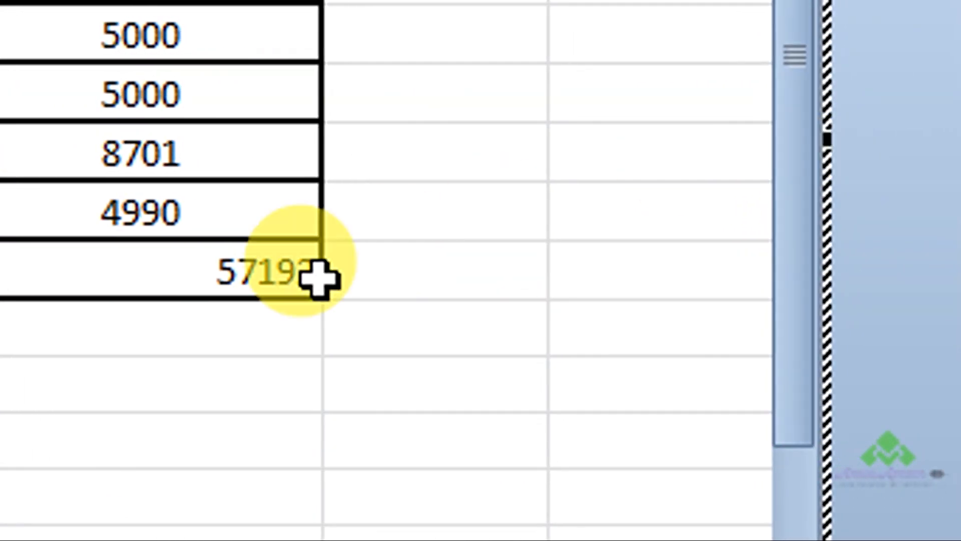
Step: Insert a clustered 2D column chart (Histogramme 2D) from the population values in cells E2 to E10
{"action": "left_click_drag", "start_coordinate": [244, 122], "coordinate": [193, 175]}
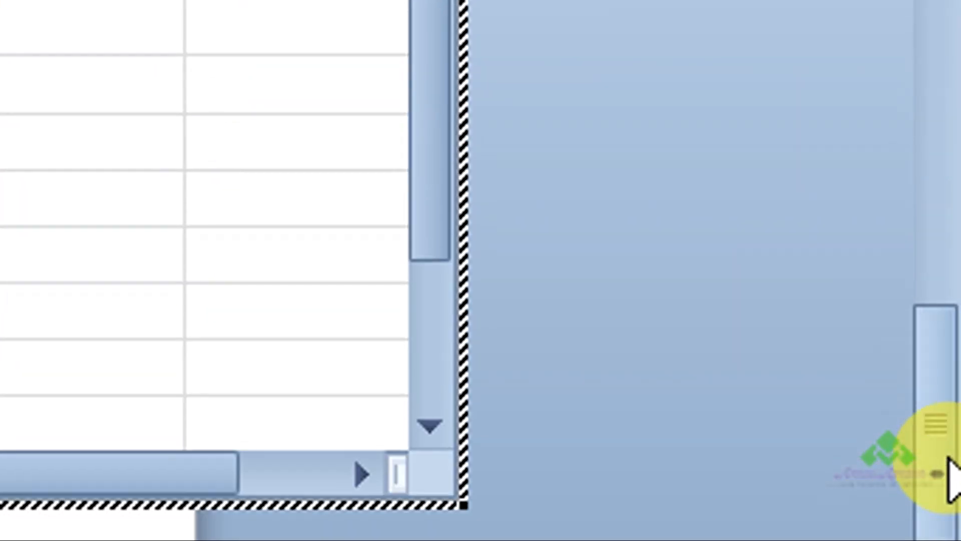
{"action": "left_click_drag", "start_coordinate": [946, 457], "coordinate": [944, 270]}
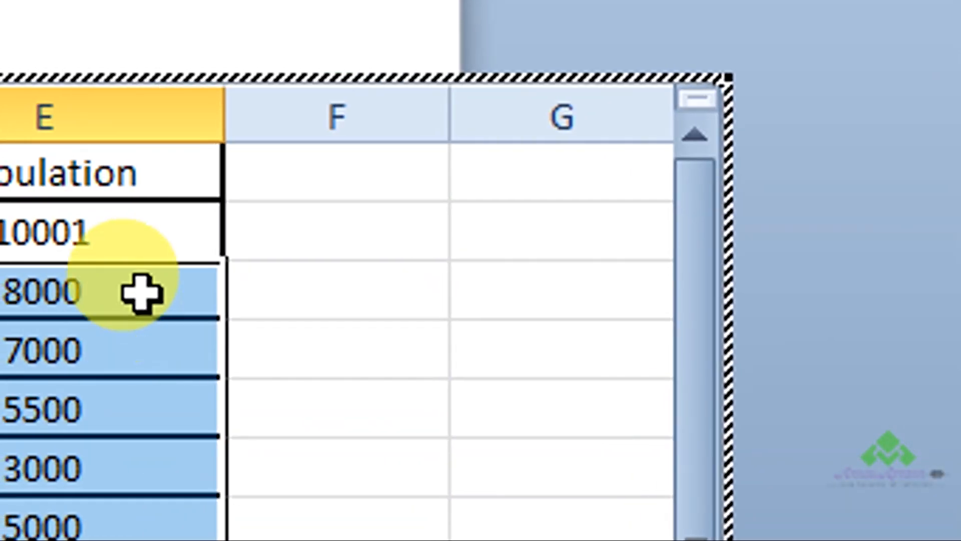
{"action": "left_click", "coordinate": [131, 241]}
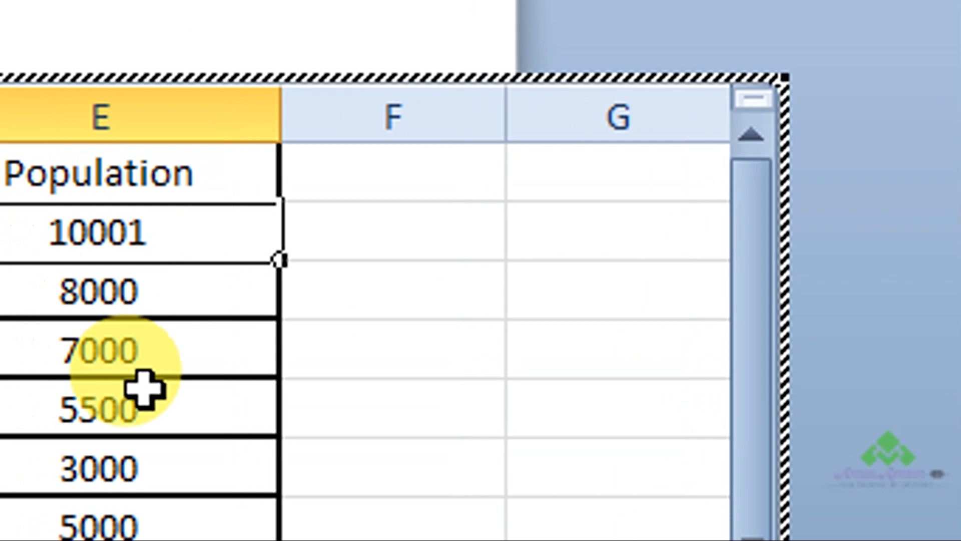
{"action": "left_click_drag", "start_coordinate": [133, 240], "coordinate": [131, 513]}
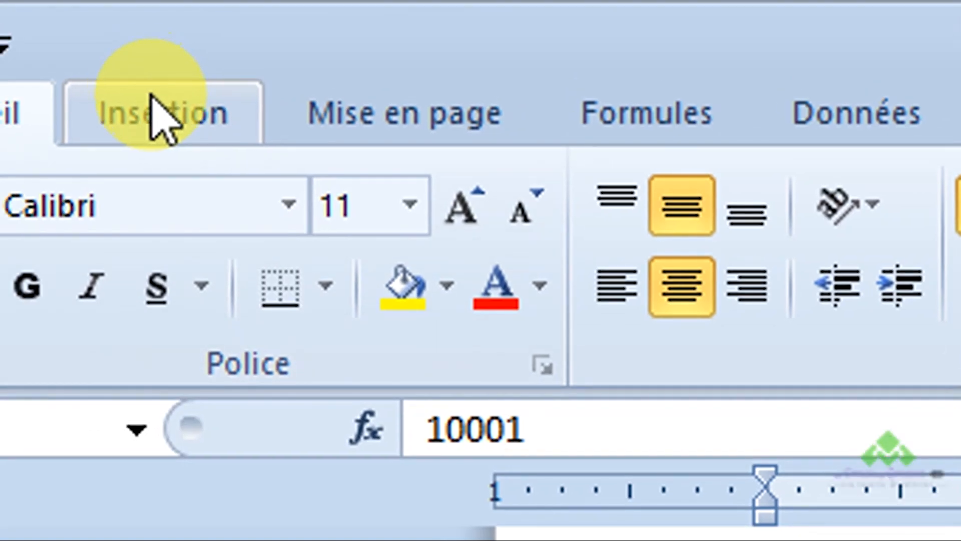
{"action": "left_click", "coordinate": [168, 116]}
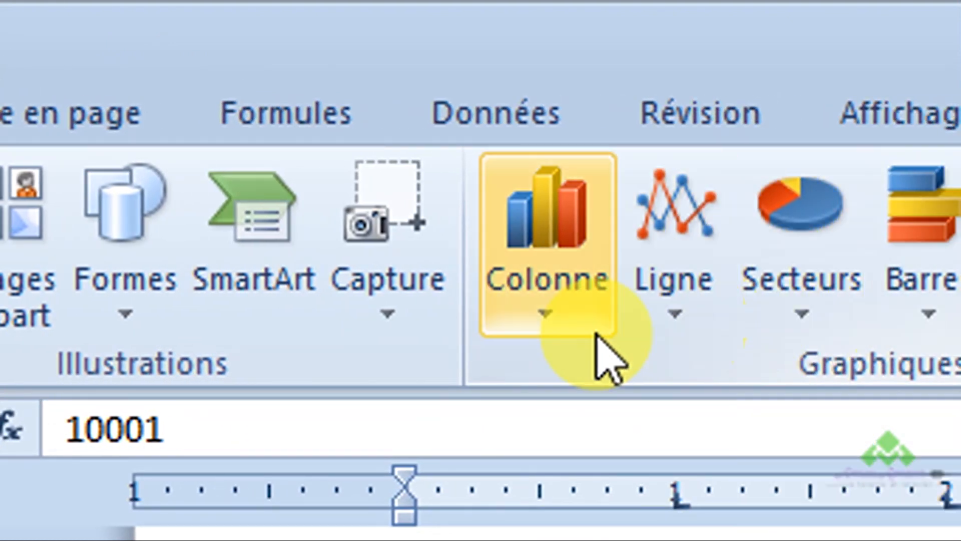
{"action": "left_click", "coordinate": [592, 330]}
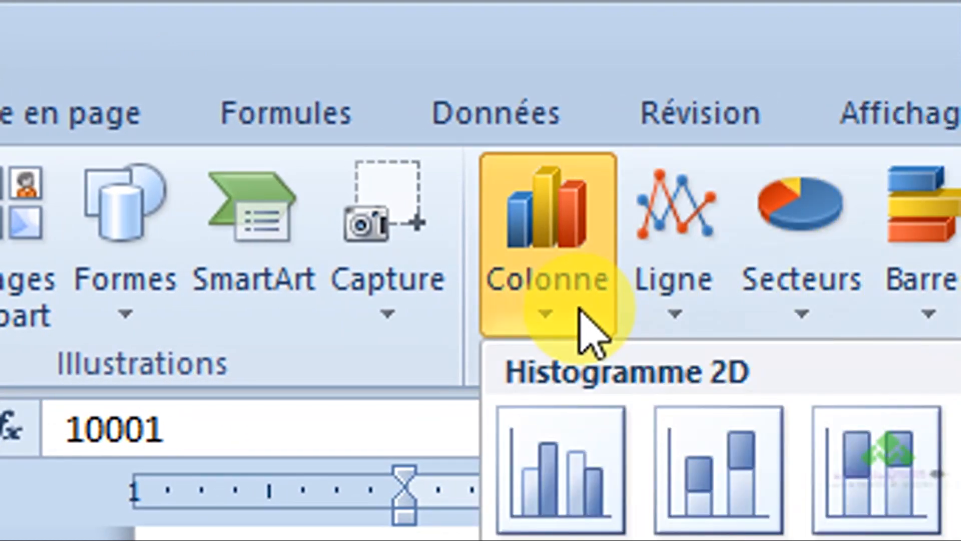
{"action": "left_click", "coordinate": [536, 458]}
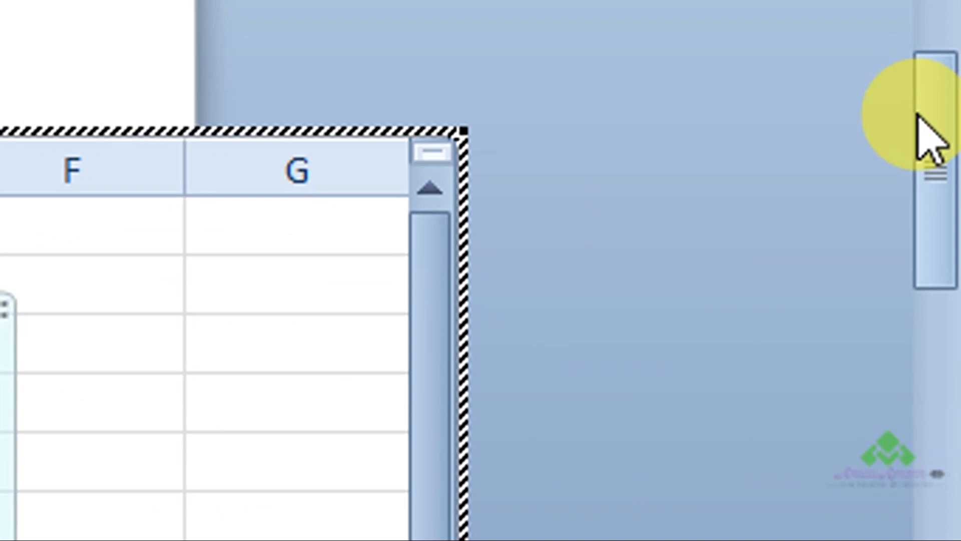
Step: Change the column chart of the population values to a pie chart (Secteurs)
{"action": "left_click_drag", "start_coordinate": [929, 139], "coordinate": [805, 415]}
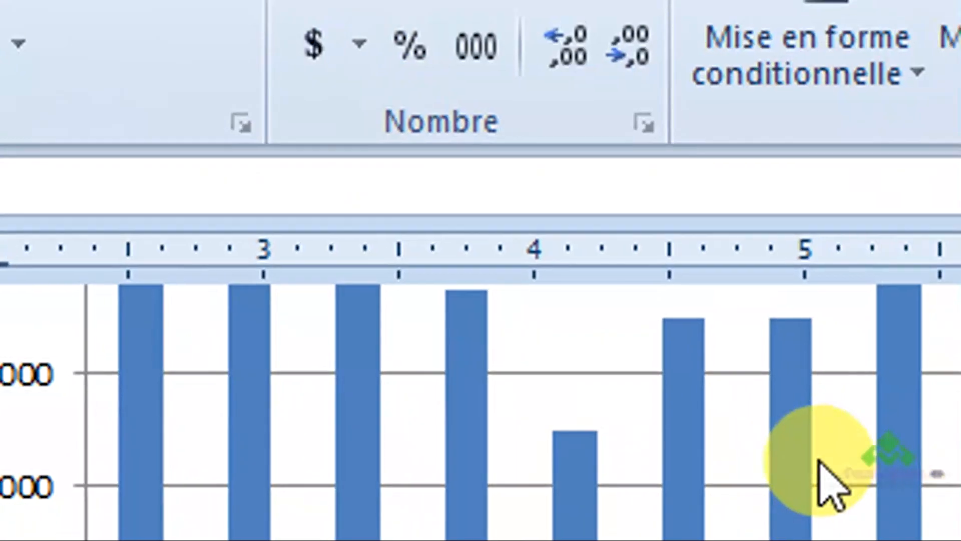
{"action": "left_click", "coordinate": [817, 459]}
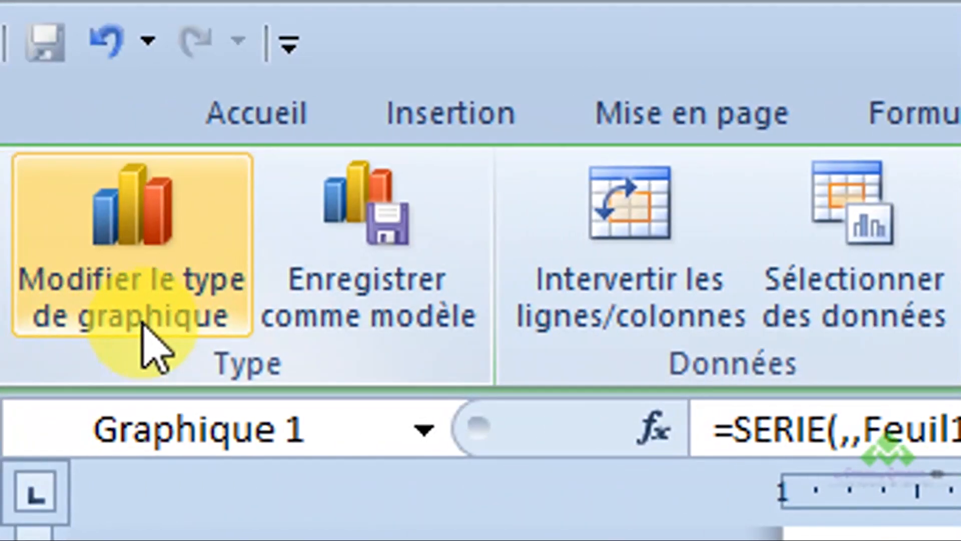
{"action": "left_click", "coordinate": [153, 315]}
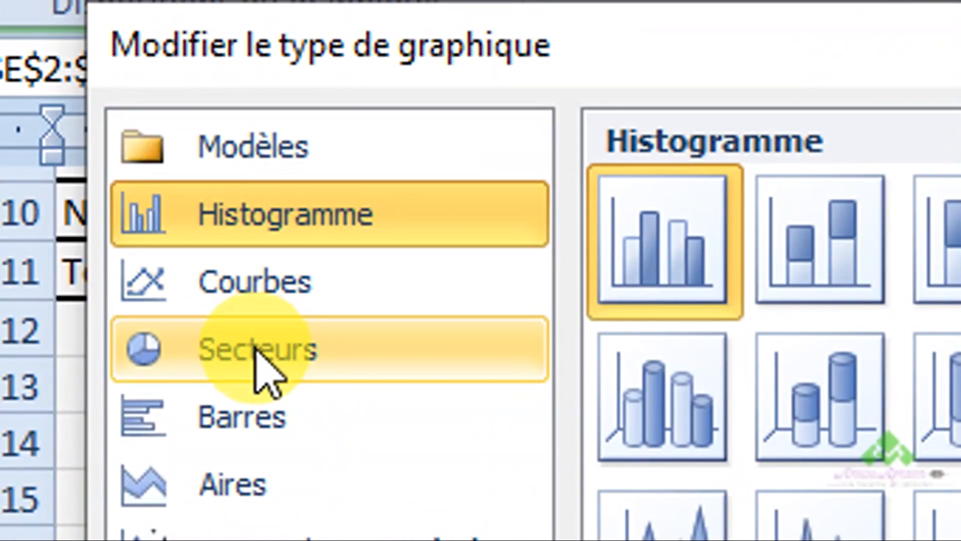
{"action": "left_click", "coordinate": [260, 370]}
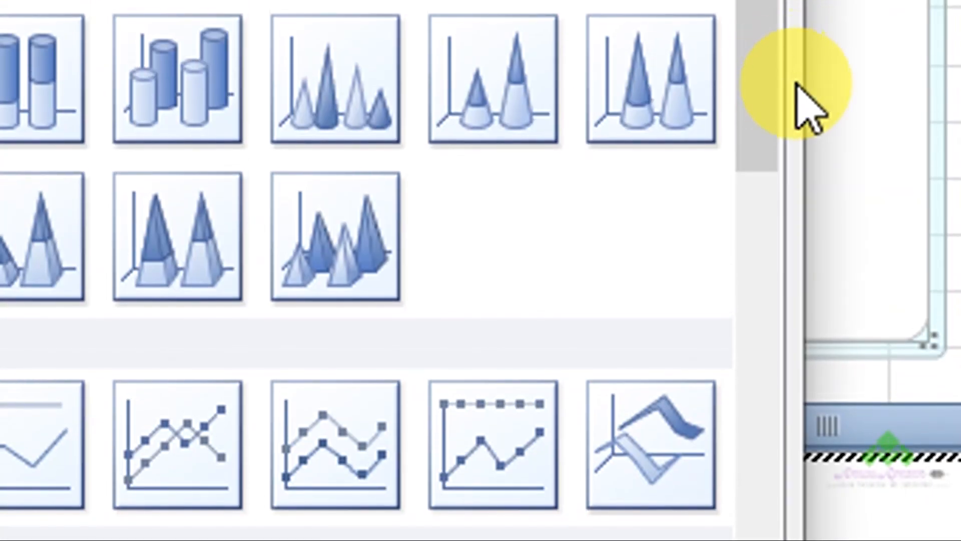
{"action": "left_click_drag", "start_coordinate": [777, 98], "coordinate": [741, 189]}
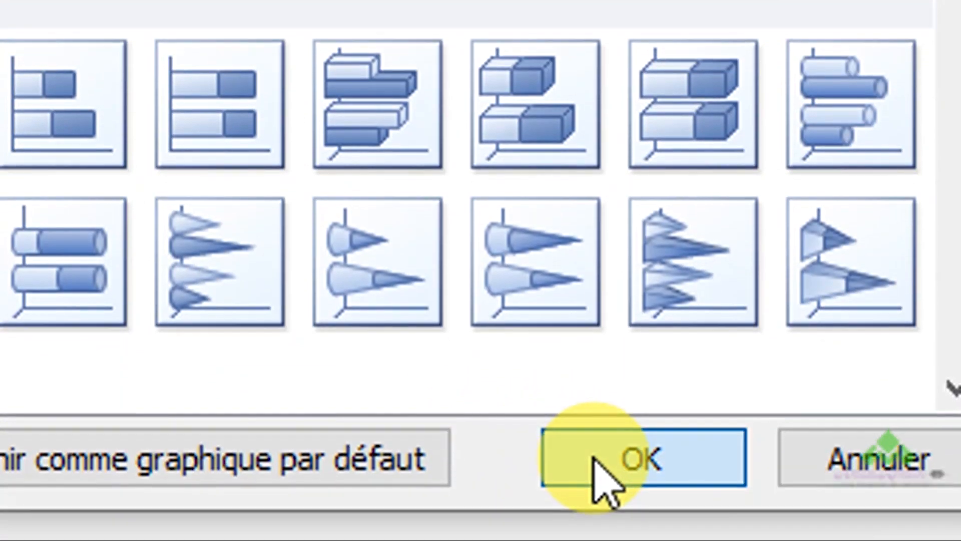
{"action": "left_click", "coordinate": [606, 481]}
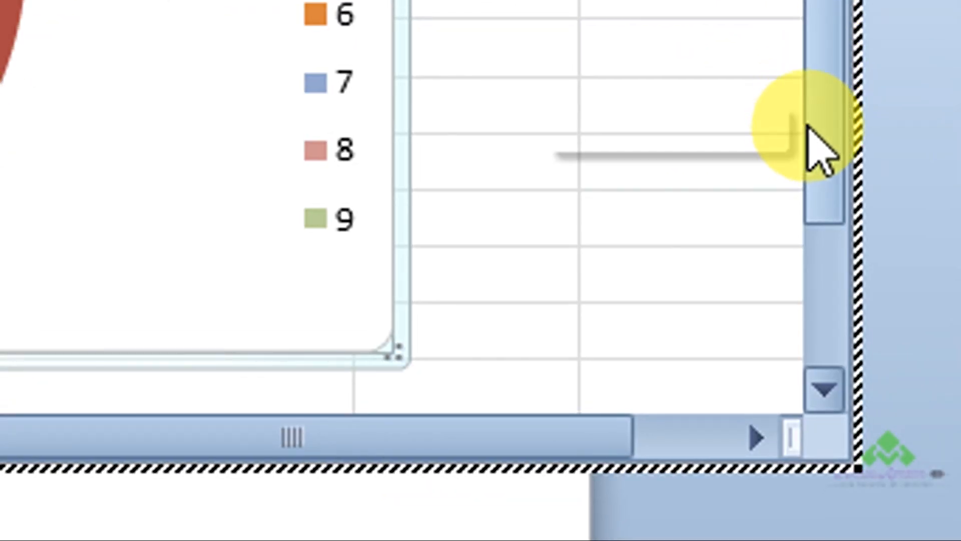
Step: Check the values of the pie slices and move the pie chart off the data to just below the Total row
{"action": "left_click_drag", "start_coordinate": [814, 145], "coordinate": [848, 35]}
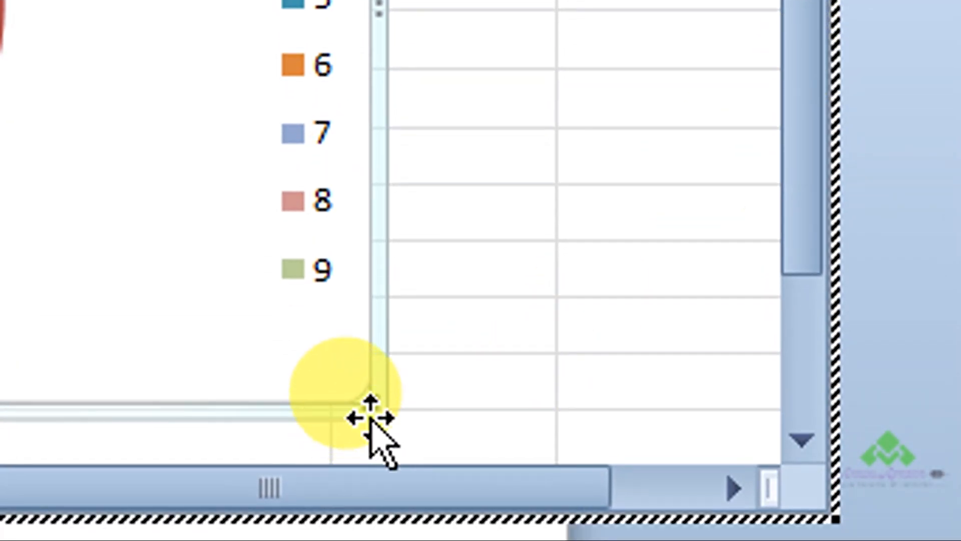
{"action": "left_click_drag", "start_coordinate": [369, 405], "coordinate": [163, 270]}
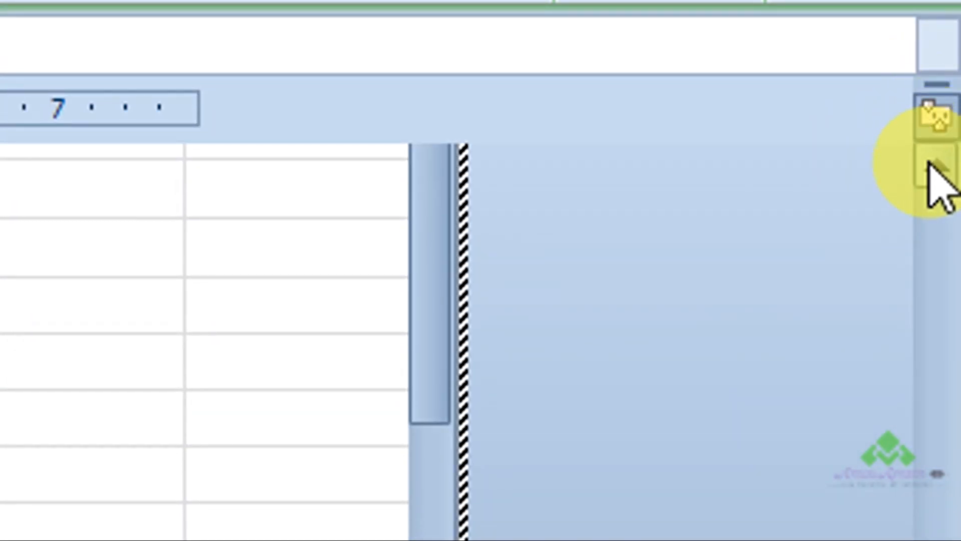
{"action": "left_click", "coordinate": [929, 162]}
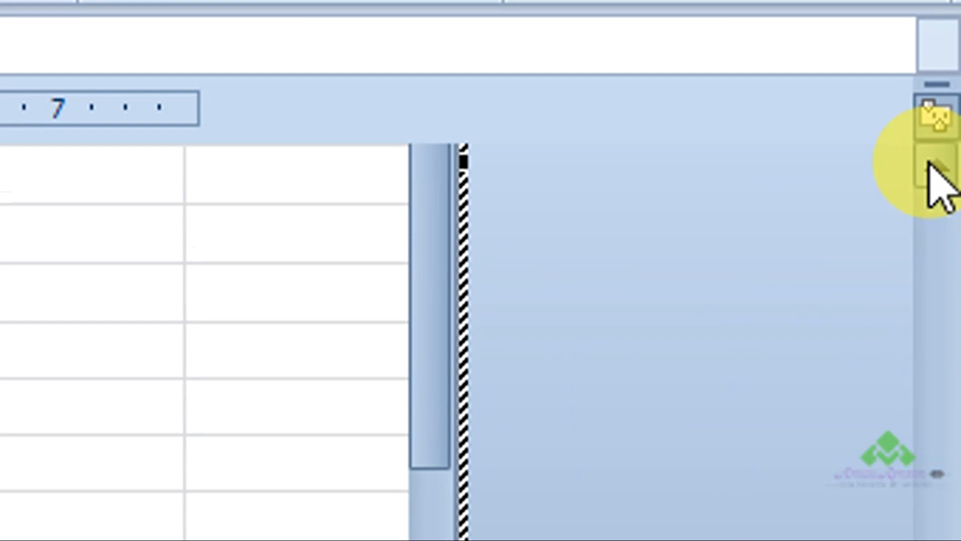
{"action": "left_click", "coordinate": [927, 164]}
{"action": "left_click", "coordinate": [931, 164]}
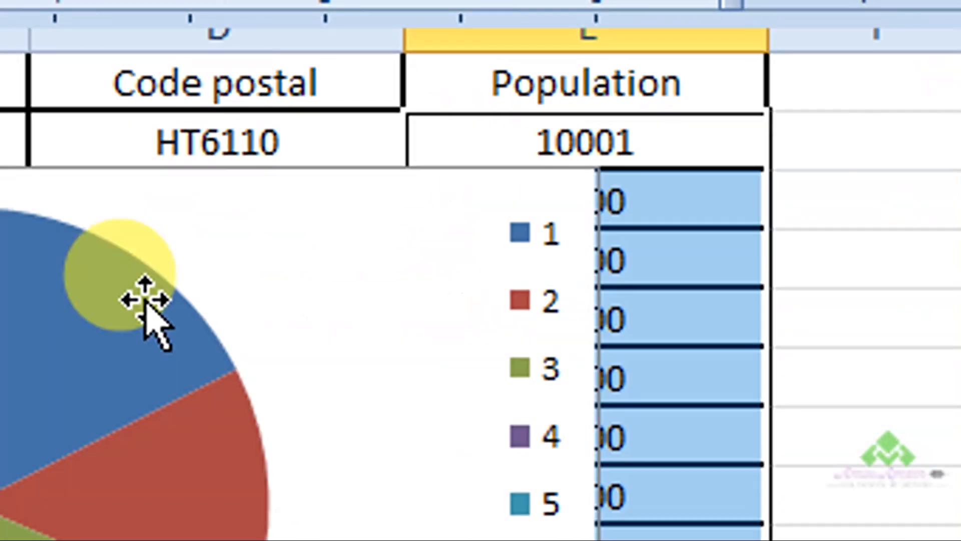
{"action": "left_click", "coordinate": [145, 301]}
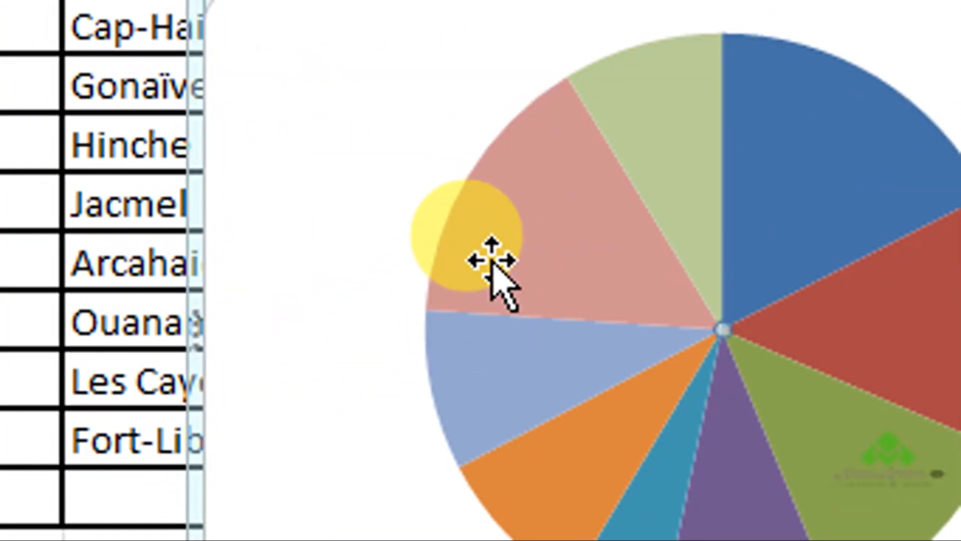
{"action": "mouse_move", "coordinate": [633, 290]}
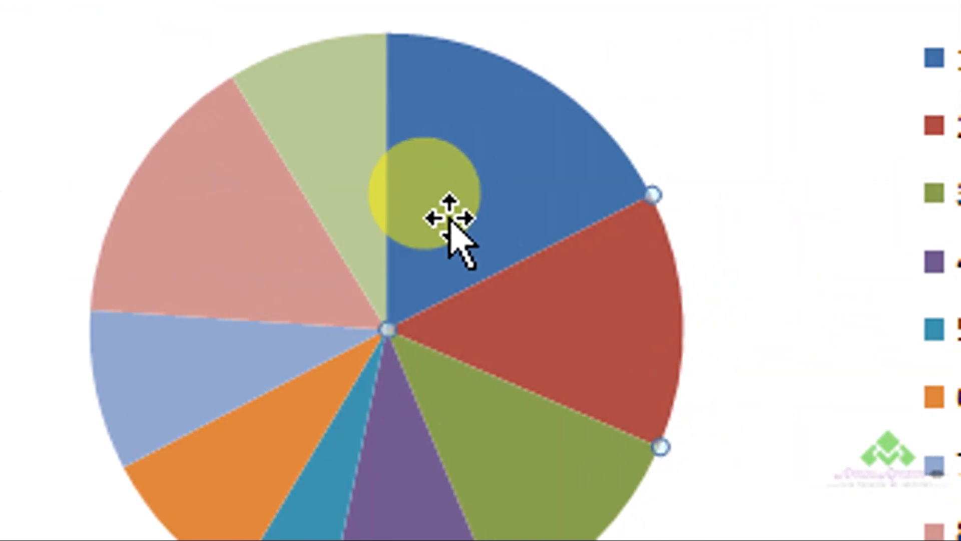
{"action": "mouse_move", "coordinate": [814, 174]}
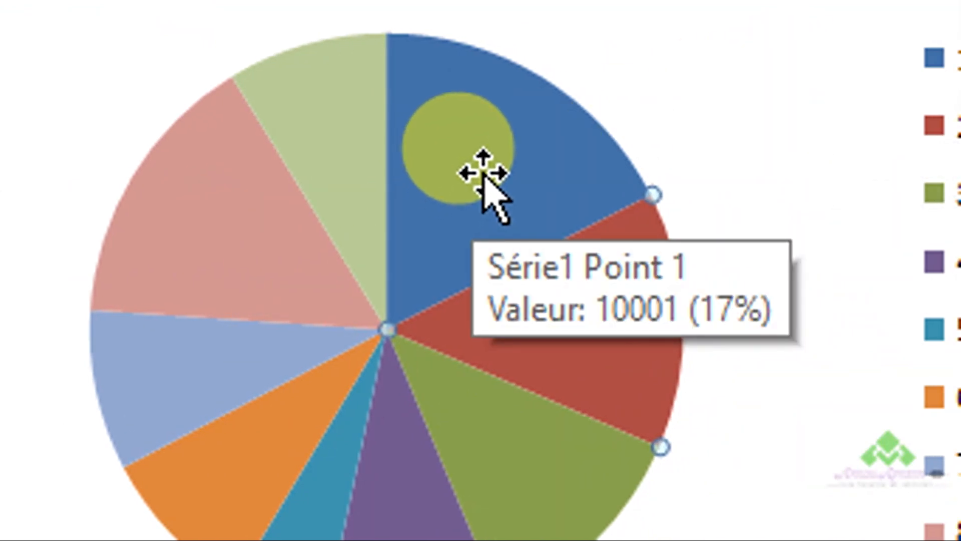
{"action": "left_click", "coordinate": [483, 173]}
{"action": "left_click_drag", "start_coordinate": [376, 148], "coordinate": [141, 147]}
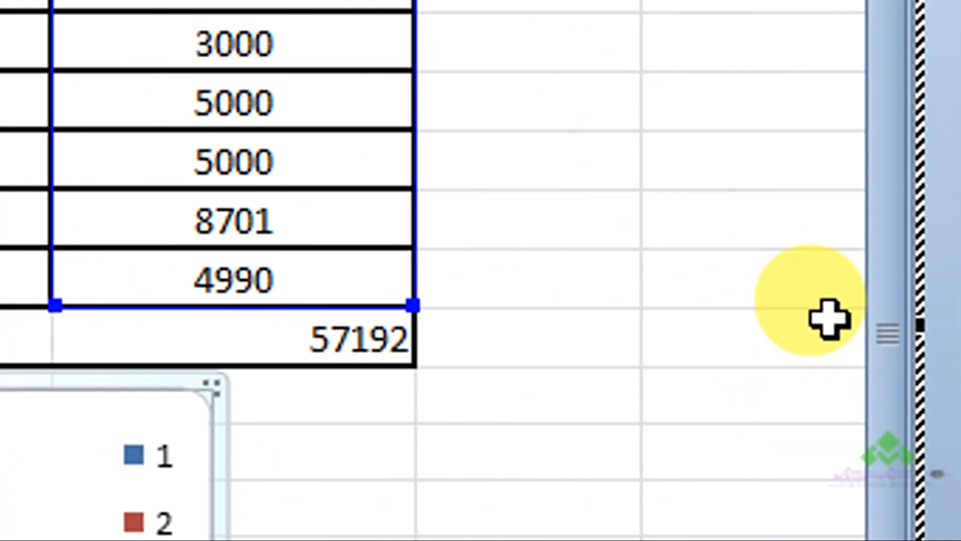
Step: Narrow the embedded spreadsheet's frame to end at column E and stretch it downward until the whole pie chart fits
{"action": "left_click_drag", "start_coordinate": [815, 322], "coordinate": [362, 405]}
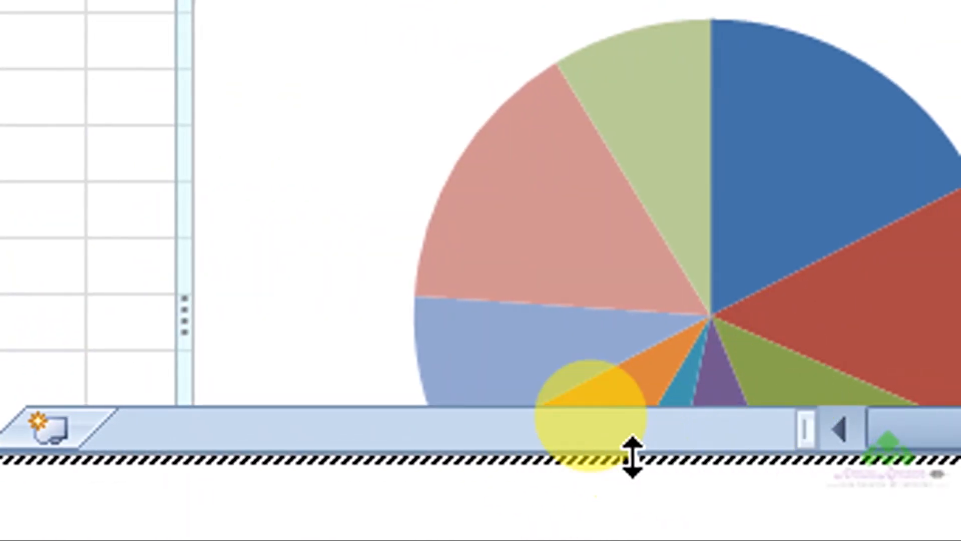
{"action": "left_click_drag", "start_coordinate": [633, 456], "coordinate": [602, 455]}
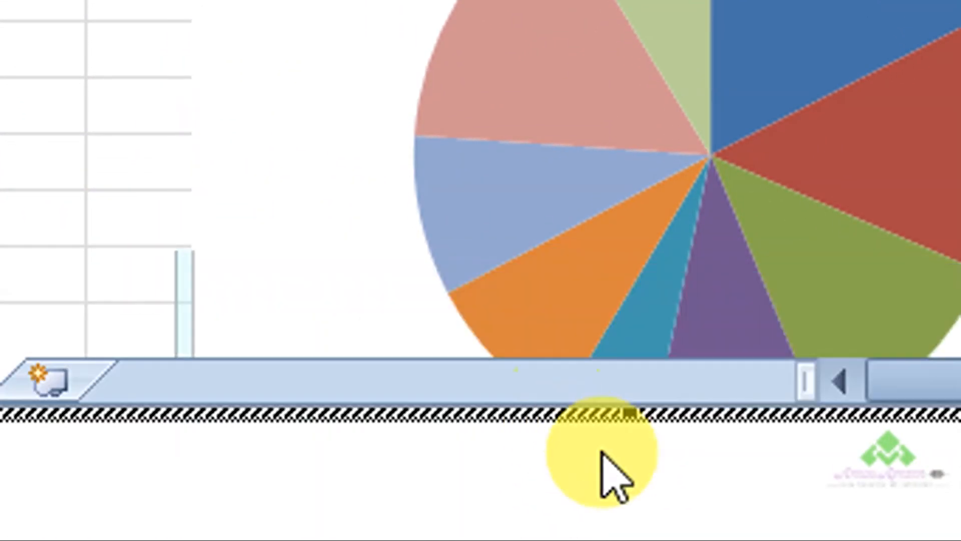
{"action": "left_click_drag", "start_coordinate": [624, 412], "coordinate": [615, 457]}
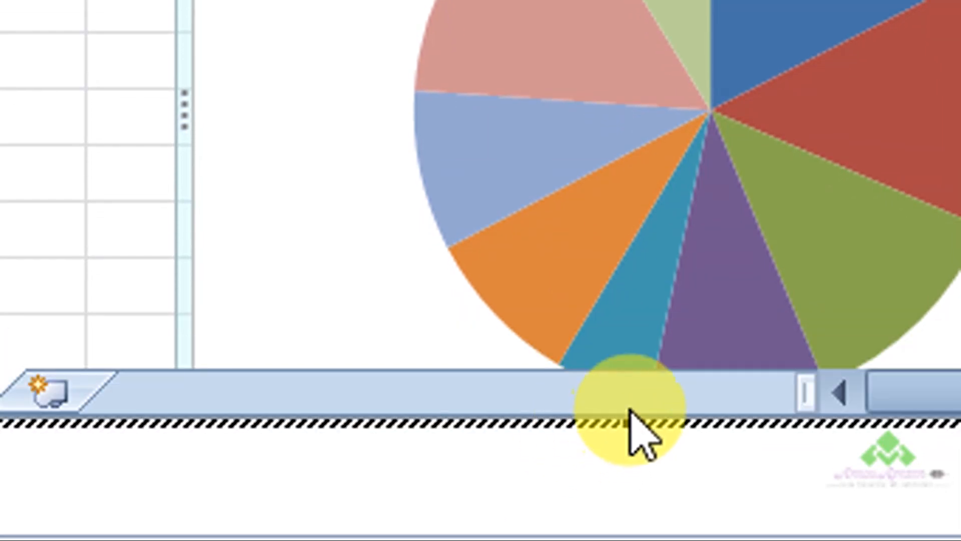
{"action": "left_click_drag", "start_coordinate": [629, 423], "coordinate": [629, 457]}
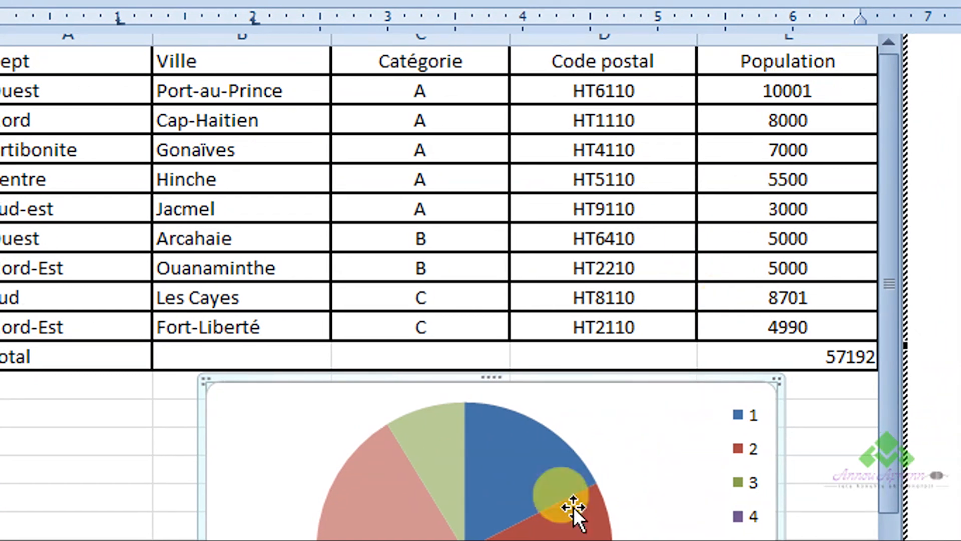
{"action": "scroll", "coordinate": [620, 451], "scroll_direction": "up", "scroll_amount": 3}
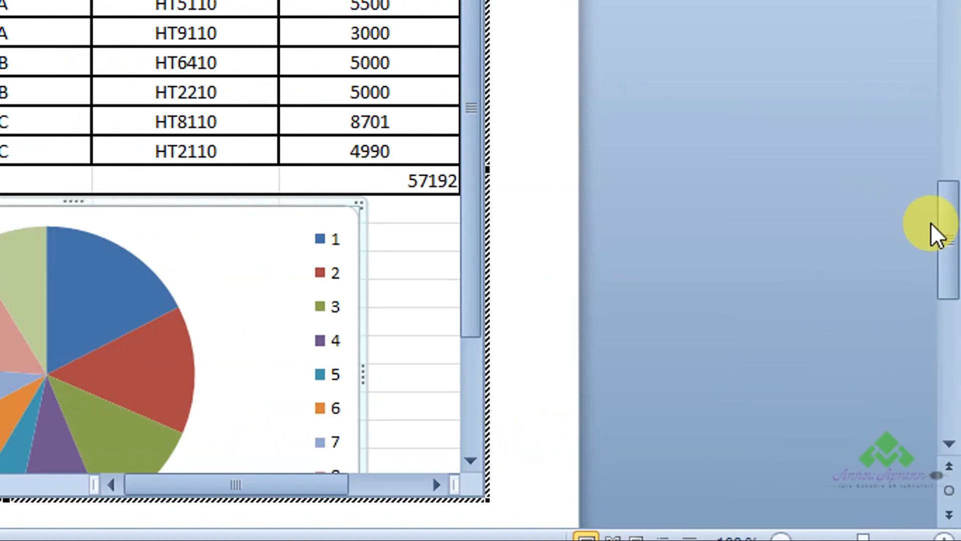
{"action": "left_click_drag", "start_coordinate": [949, 197], "coordinate": [950, 190]}
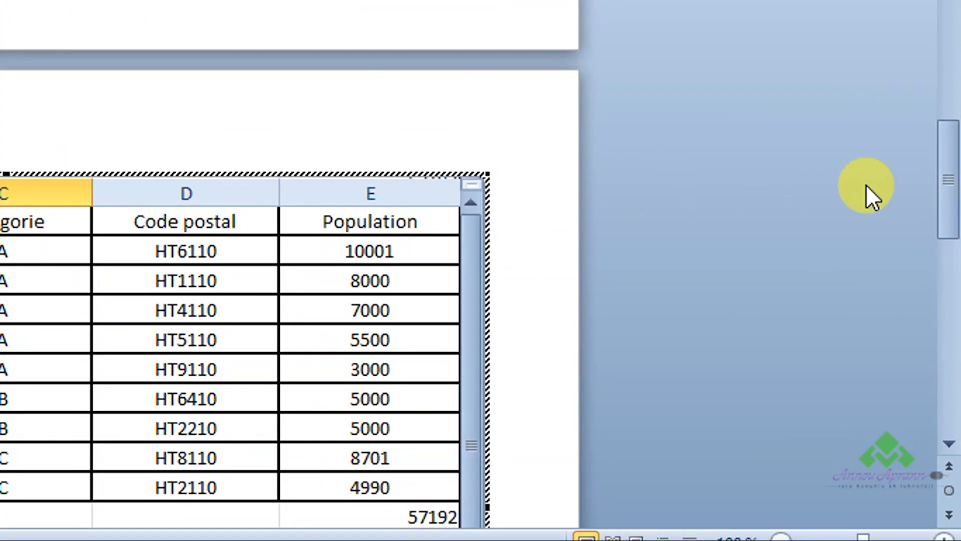
{"action": "left_click_drag", "start_coordinate": [954, 201], "coordinate": [907, 295]}
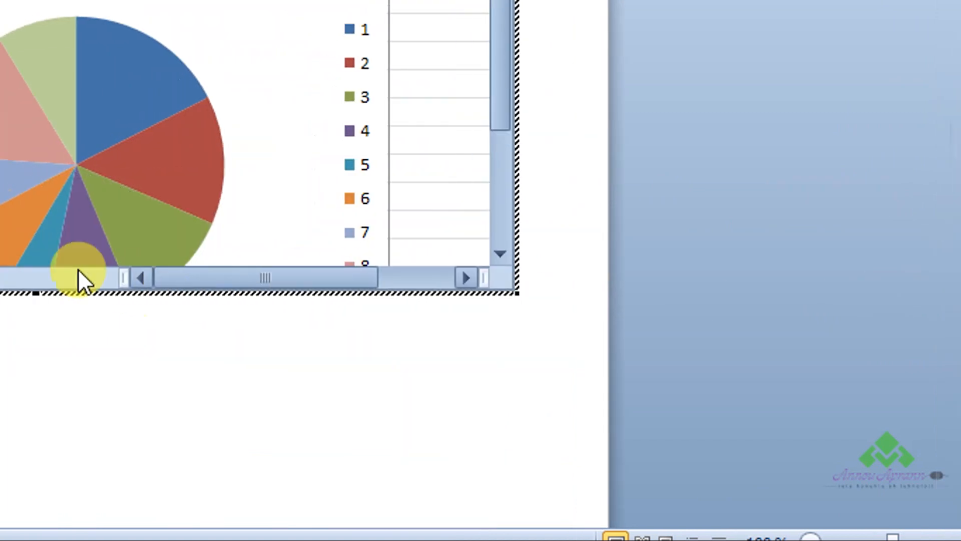
{"action": "left_click_drag", "start_coordinate": [145, 290], "coordinate": [125, 350]}
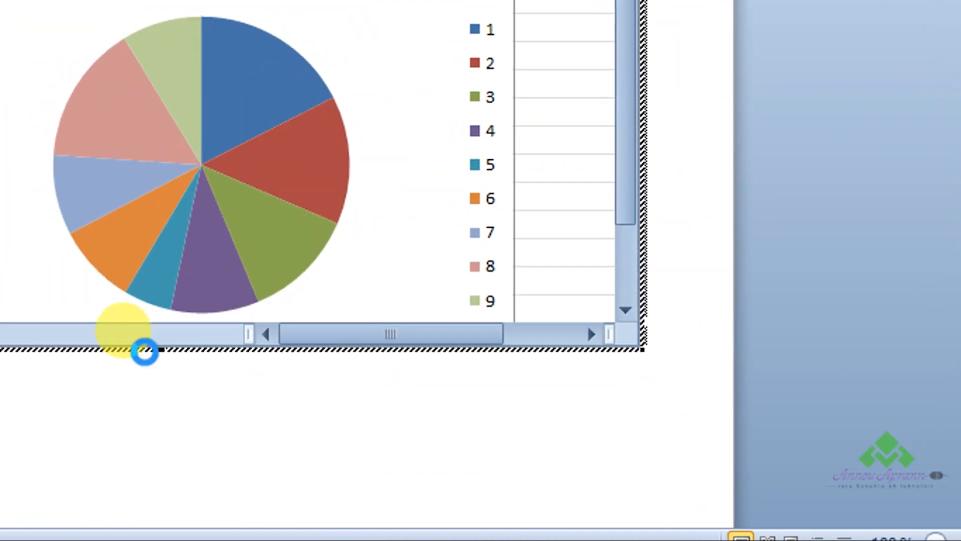
Step: Finish editing the embedded spreadsheet and delete the original Word table under the Code postal title
{"action": "left_click", "coordinate": [369, 449]}
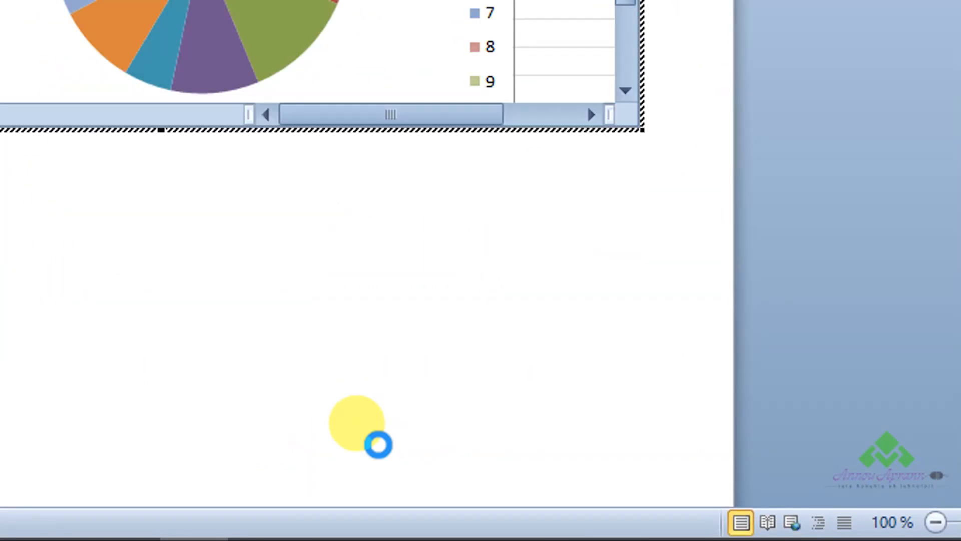
{"action": "scroll", "coordinate": [442, 346], "scroll_direction": "up", "scroll_amount": 8}
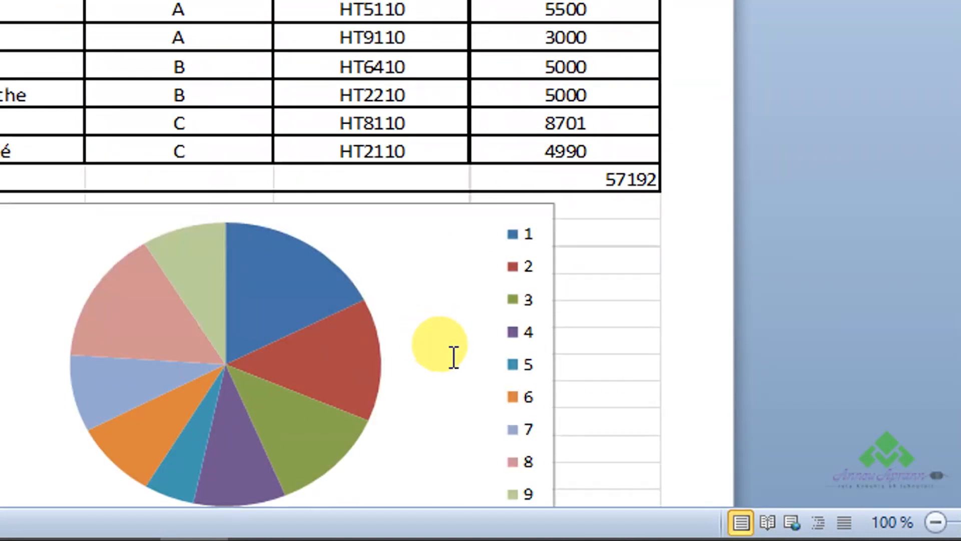
{"action": "scroll", "coordinate": [455, 352], "scroll_direction": "down", "scroll_amount": 1}
{"action": "scroll", "coordinate": [455, 352], "scroll_direction": "up", "scroll_amount": 10}
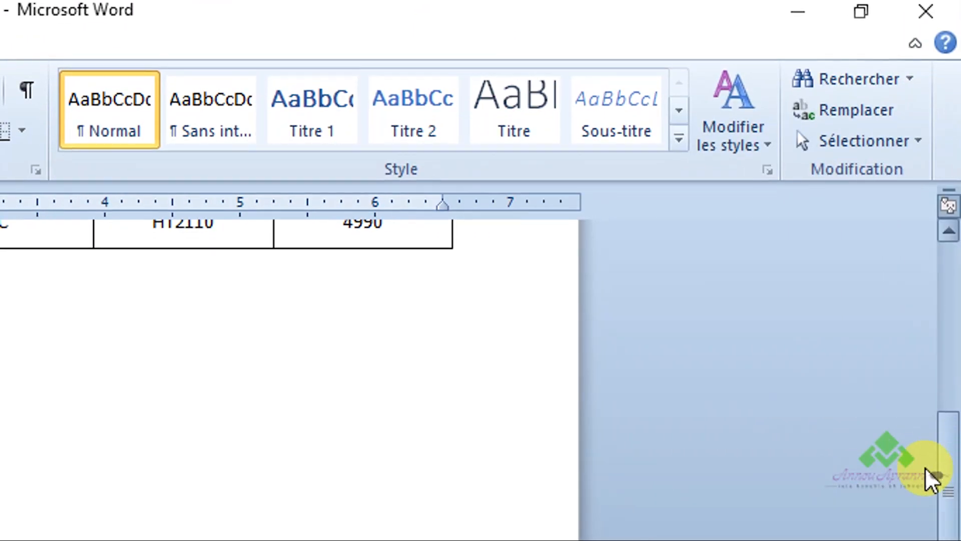
{"action": "left_click_drag", "start_coordinate": [948, 463], "coordinate": [947, 340]}
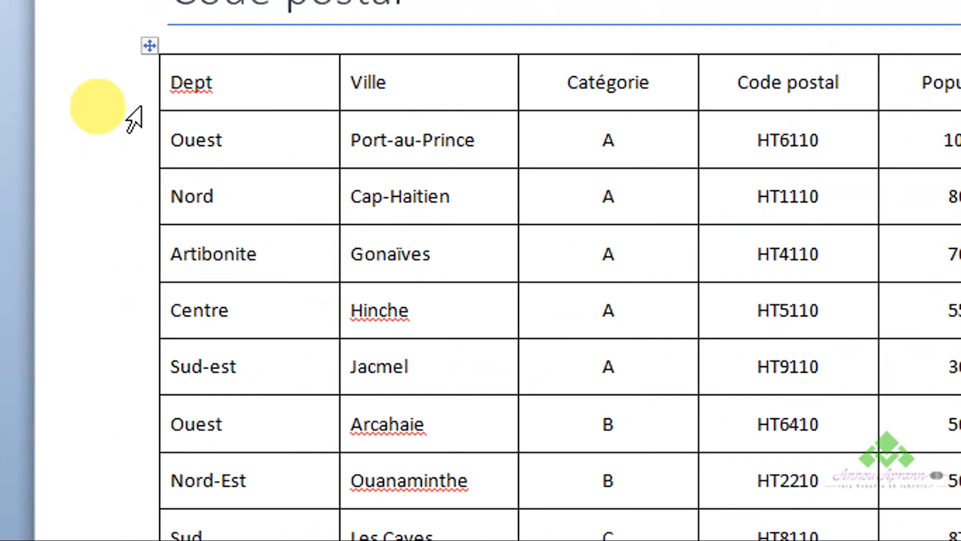
{"action": "left_click", "coordinate": [153, 75]}
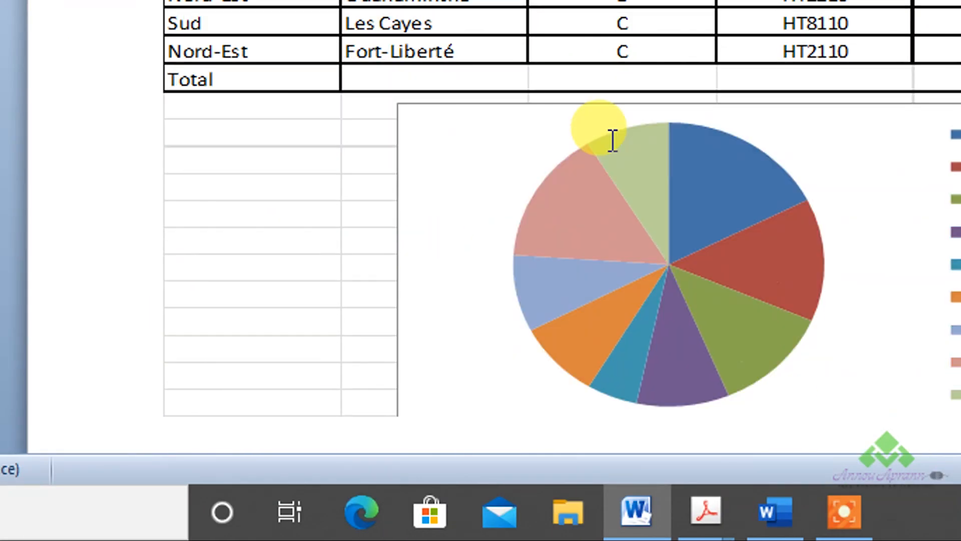
{"action": "scroll", "coordinate": [611, 134], "scroll_direction": "down", "scroll_amount": 1}
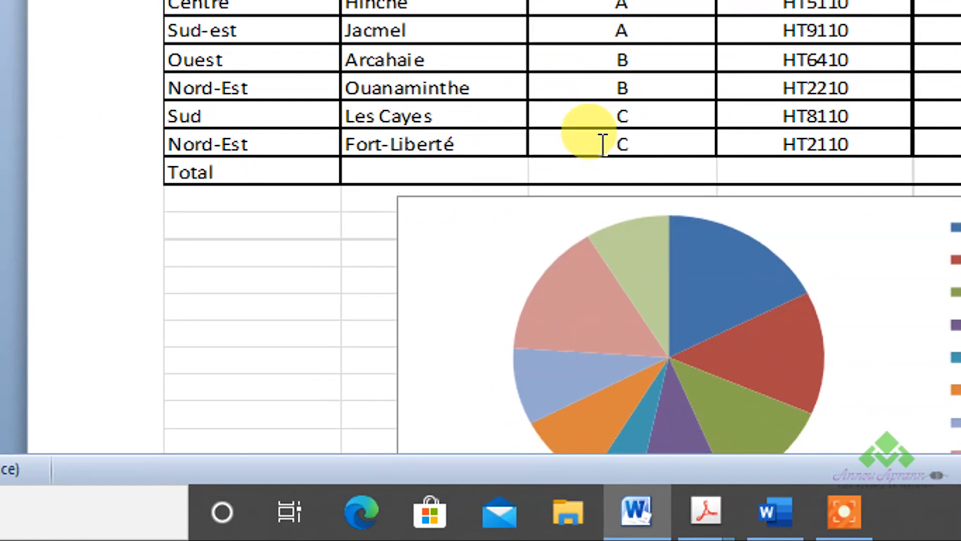
{"action": "scroll", "coordinate": [885, 13], "scroll_direction": "down", "scroll_amount": 5}
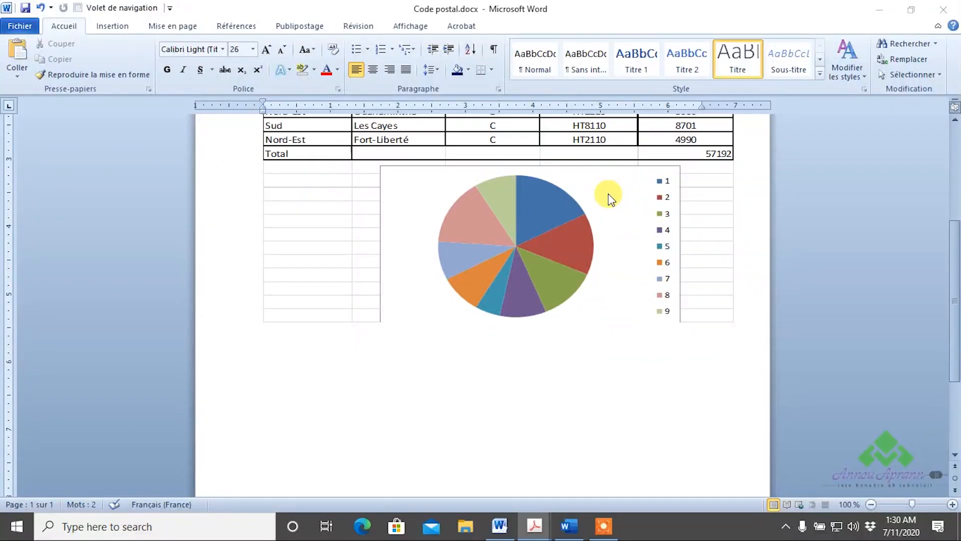
{"action": "scroll", "coordinate": [816, 83], "scroll_direction": "up", "scroll_amount": 5}
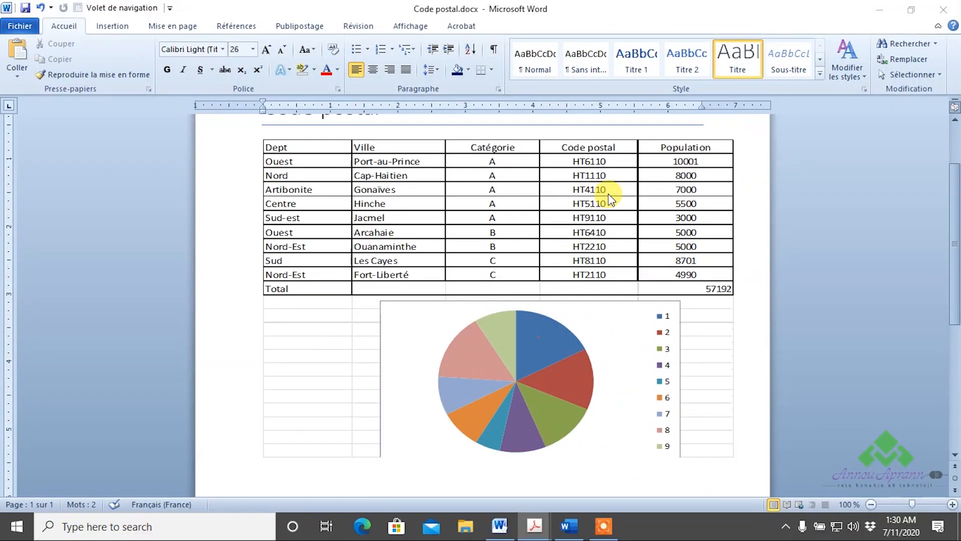